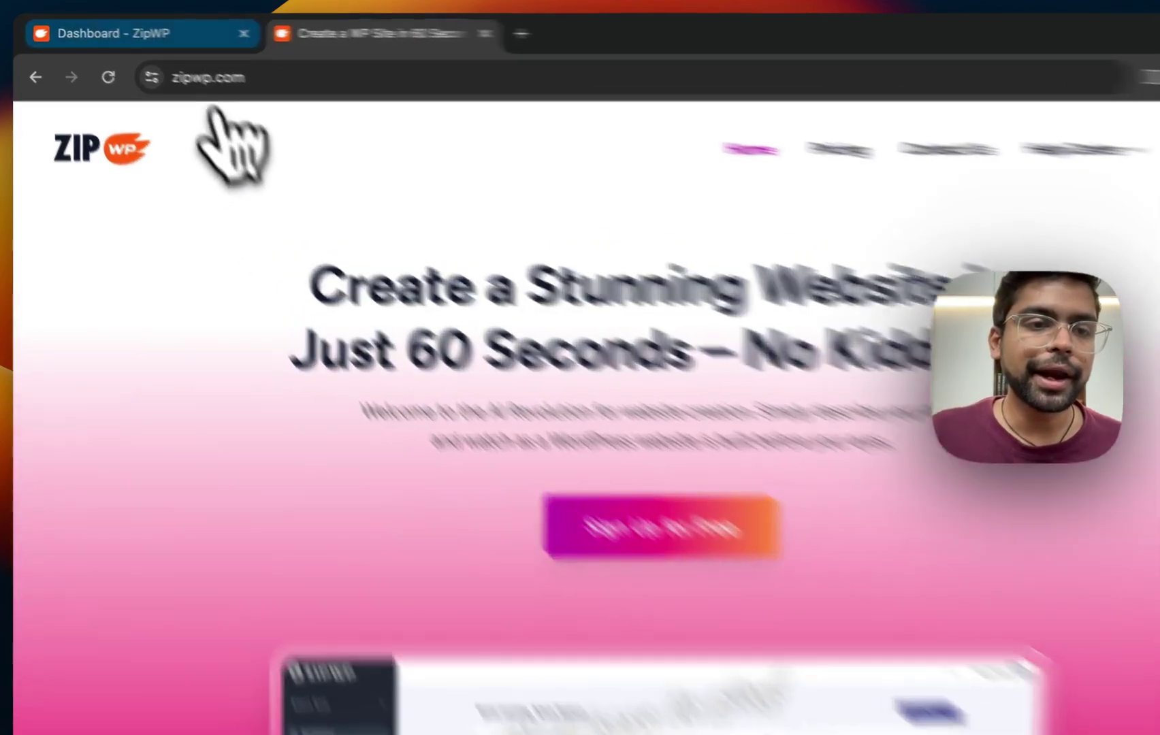
Switch to the ZipWP dashboard tab showing BSF Marketers' 2 of 20 sites and disk usage.
left_click(143, 30)
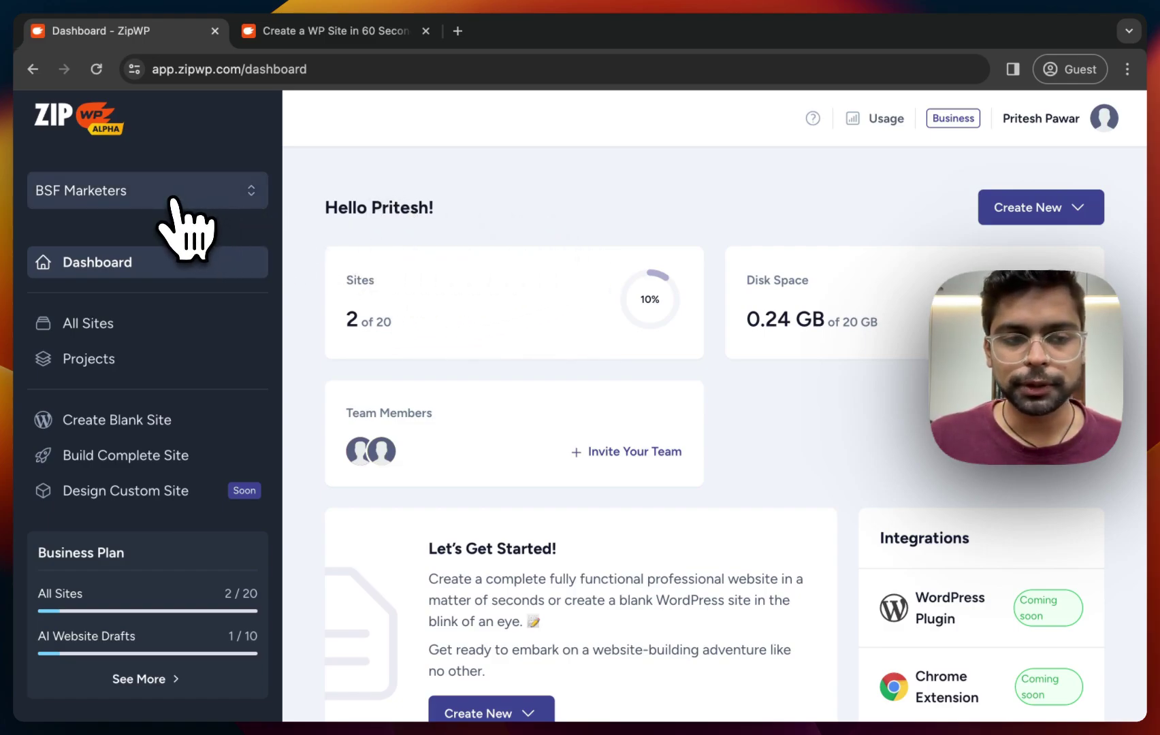
left_click(212, 201)
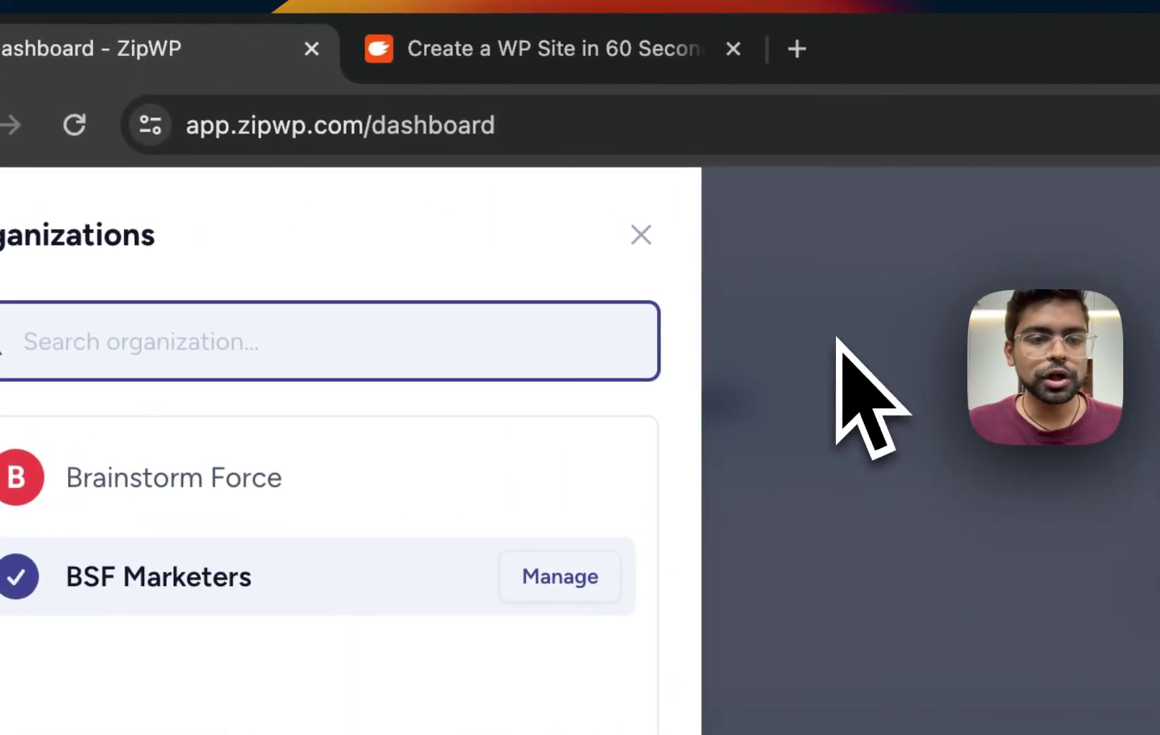
left_click(837, 338)
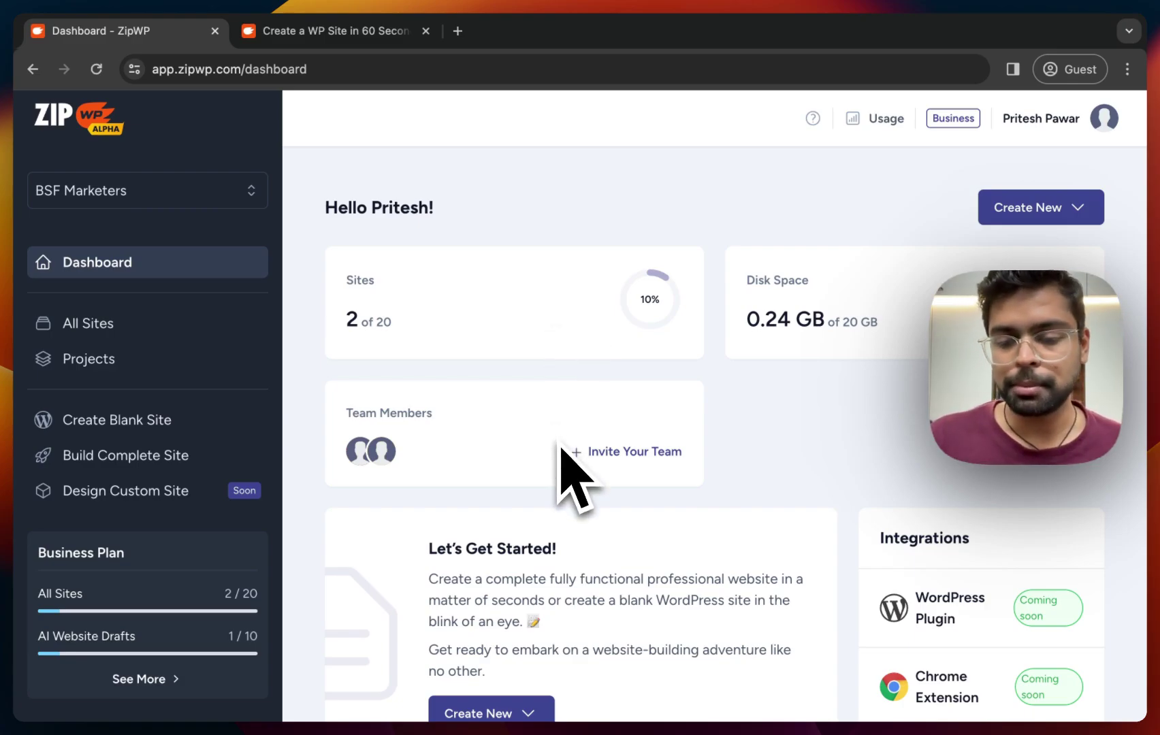
scroll(560, 449, "down", 3)
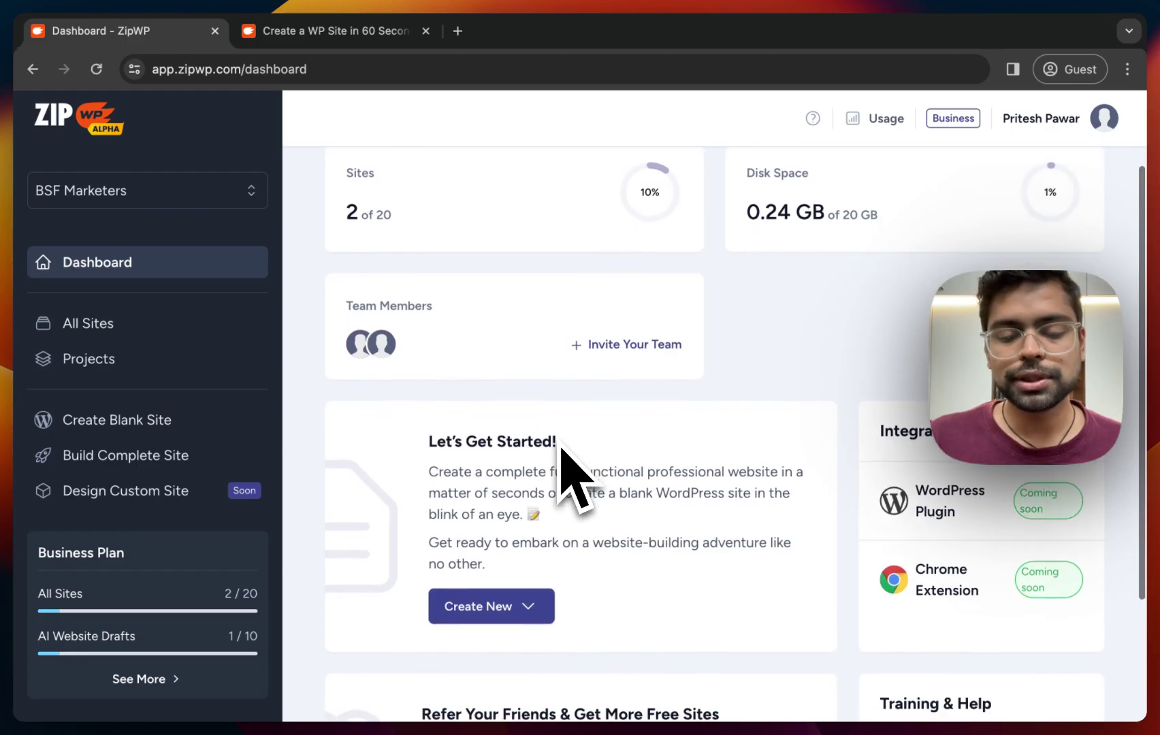
scroll(565, 476, "down", 3)
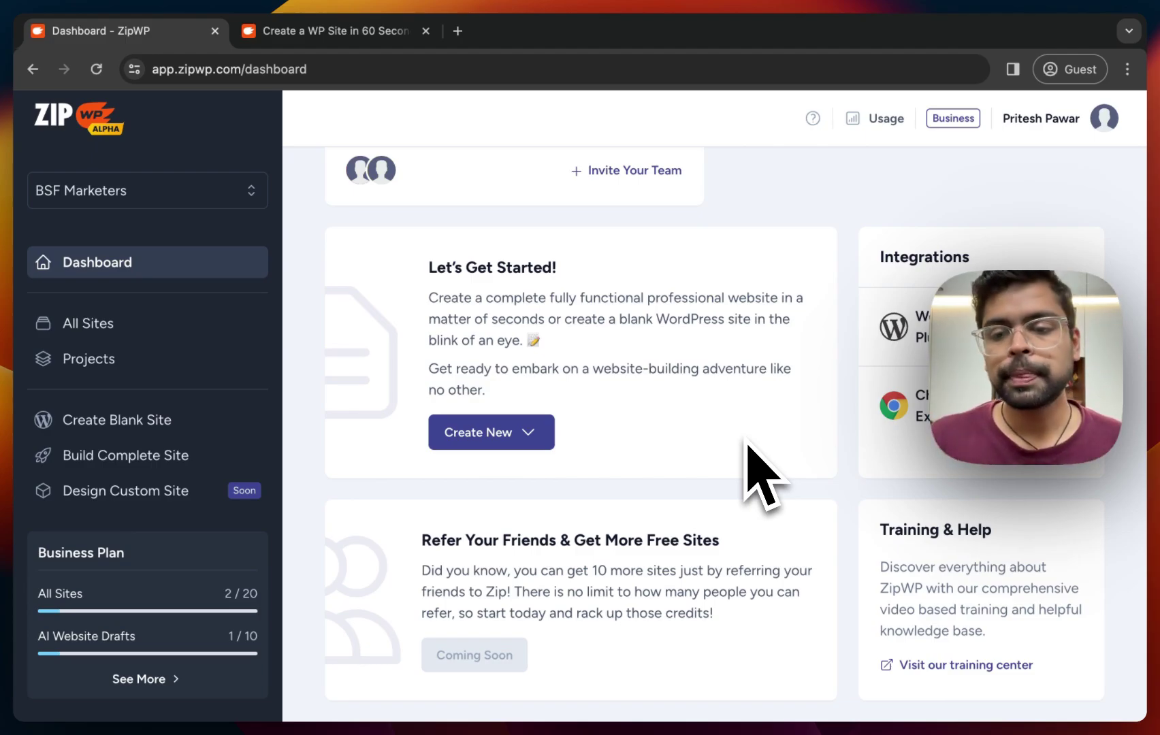
scroll(747, 444, "up", 5)
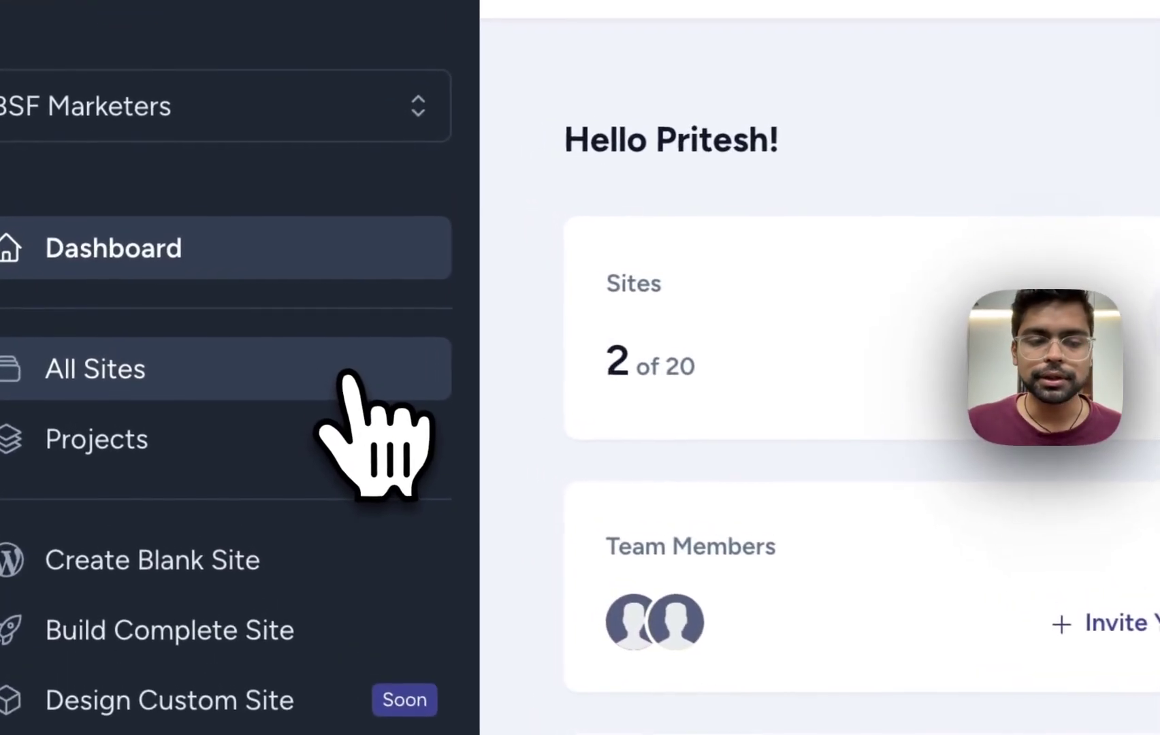
Go from All Sites to the still-empty Projects page for BSF Marketers.
left_click(320, 368)
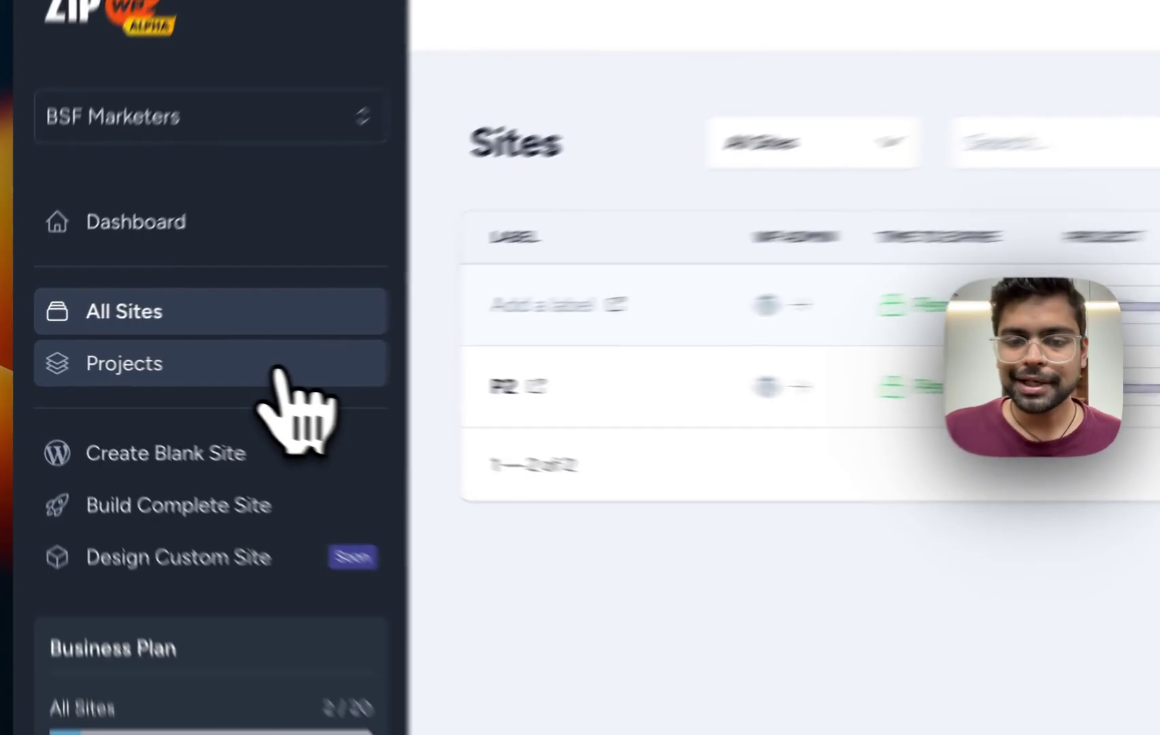
left_click(276, 370)
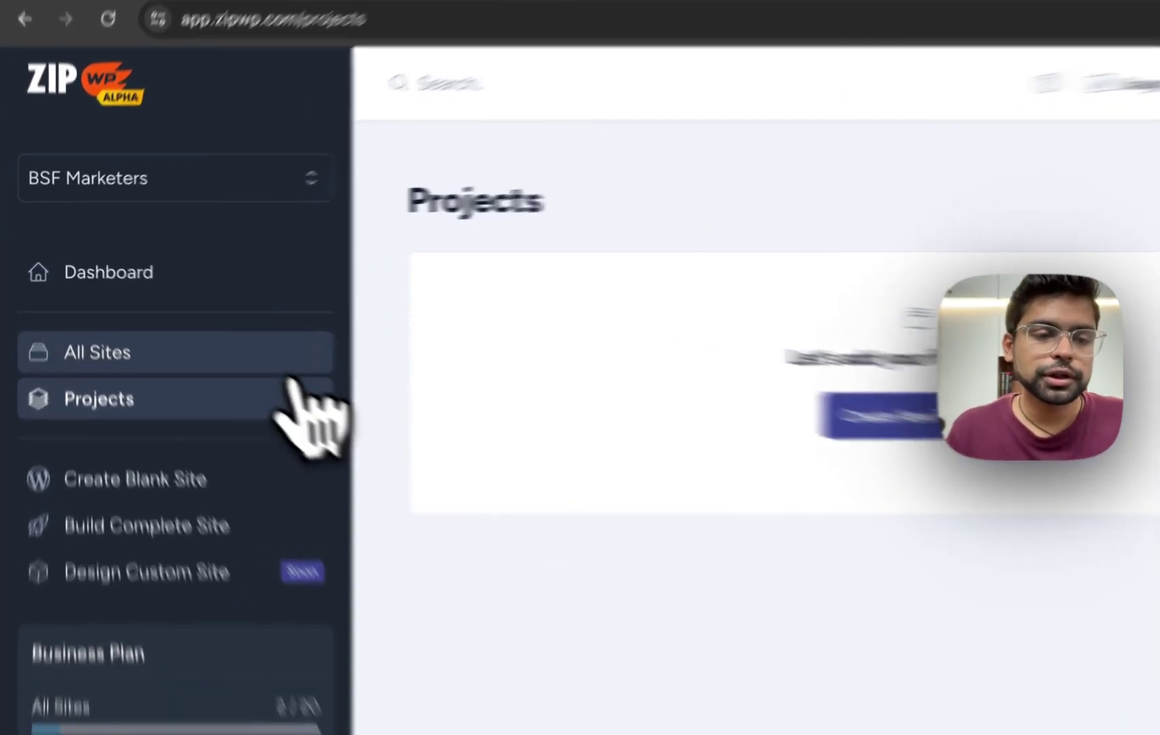
Start a new Complete Website from the Create New menu on the All Sites page.
left_click(210, 330)
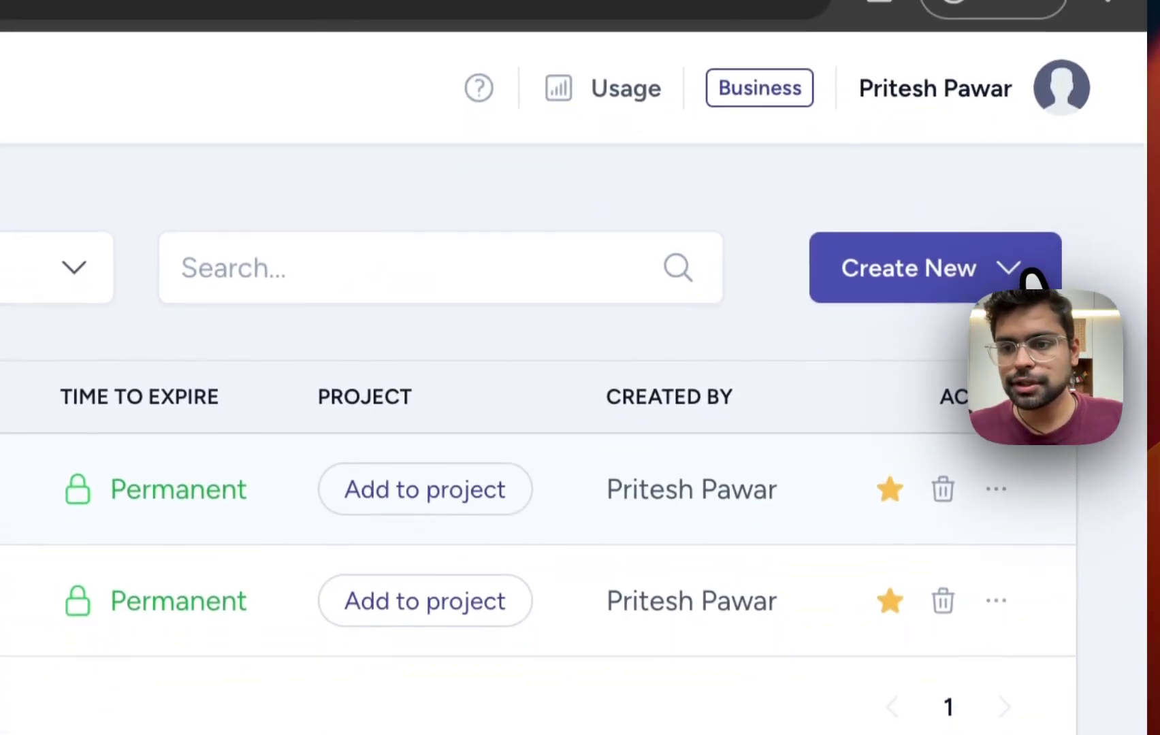
left_click(1041, 389)
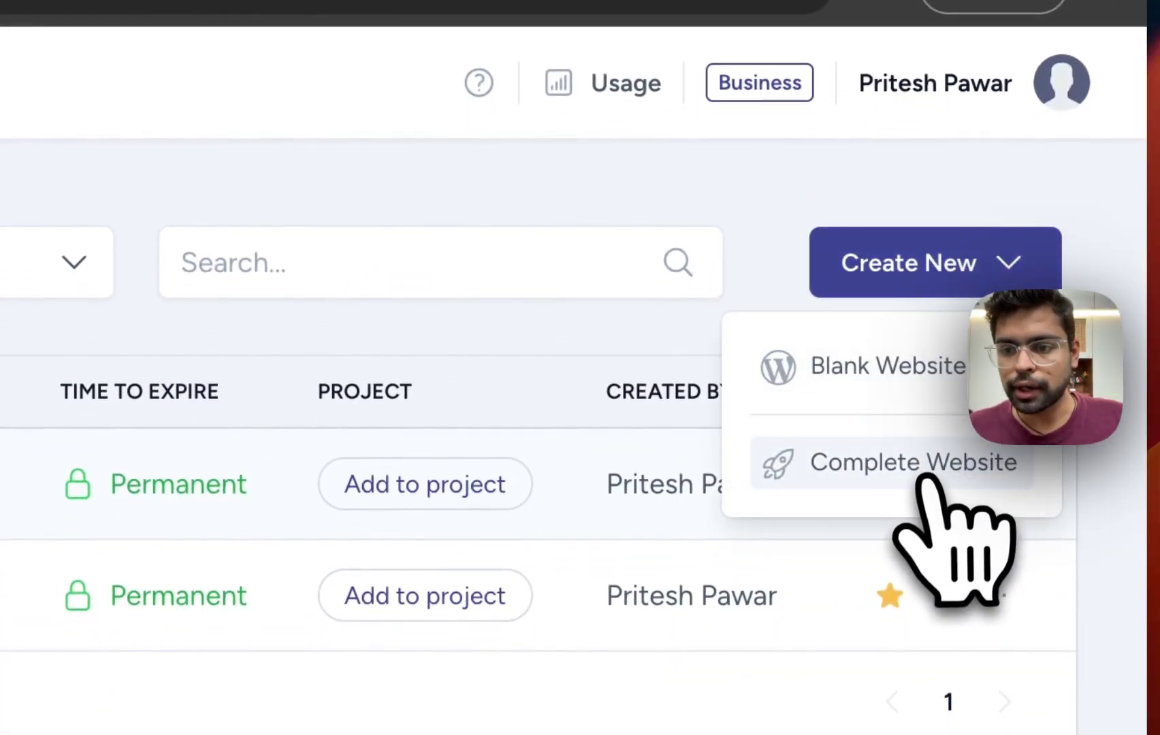
left_click(987, 470)
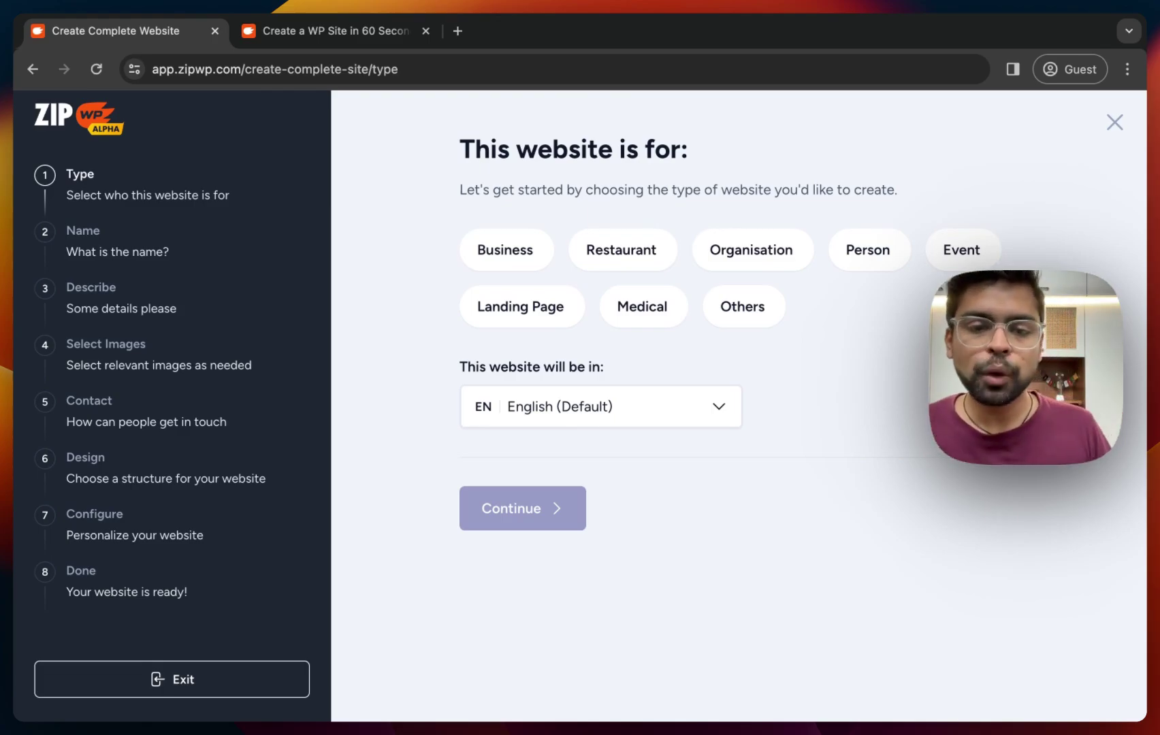
Make the website for a Person and enter the owner's full name, correcting a typo.
left_click(872, 252)
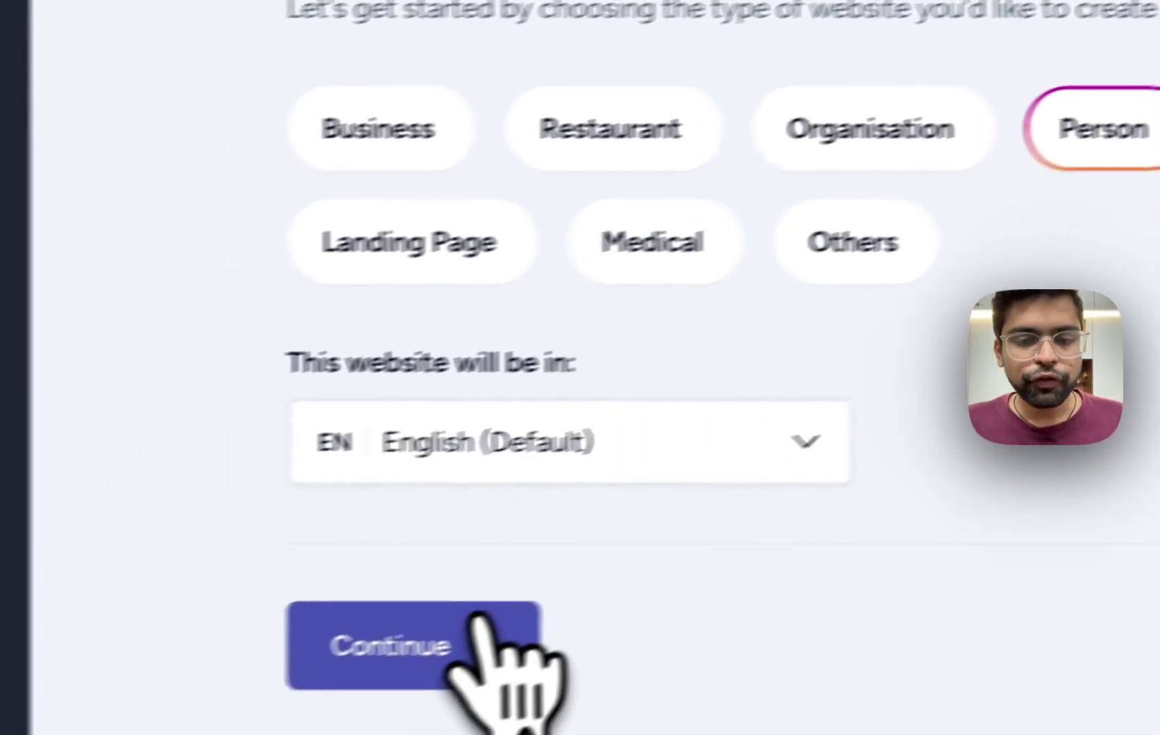
left_click(479, 614)
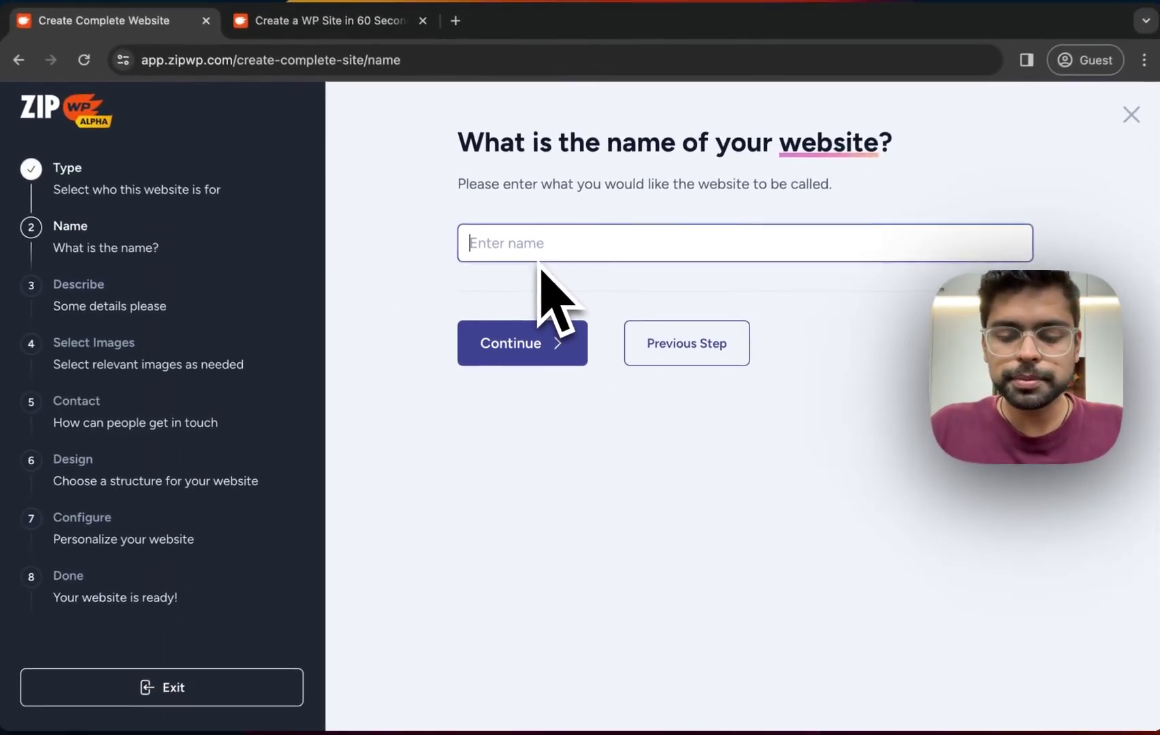
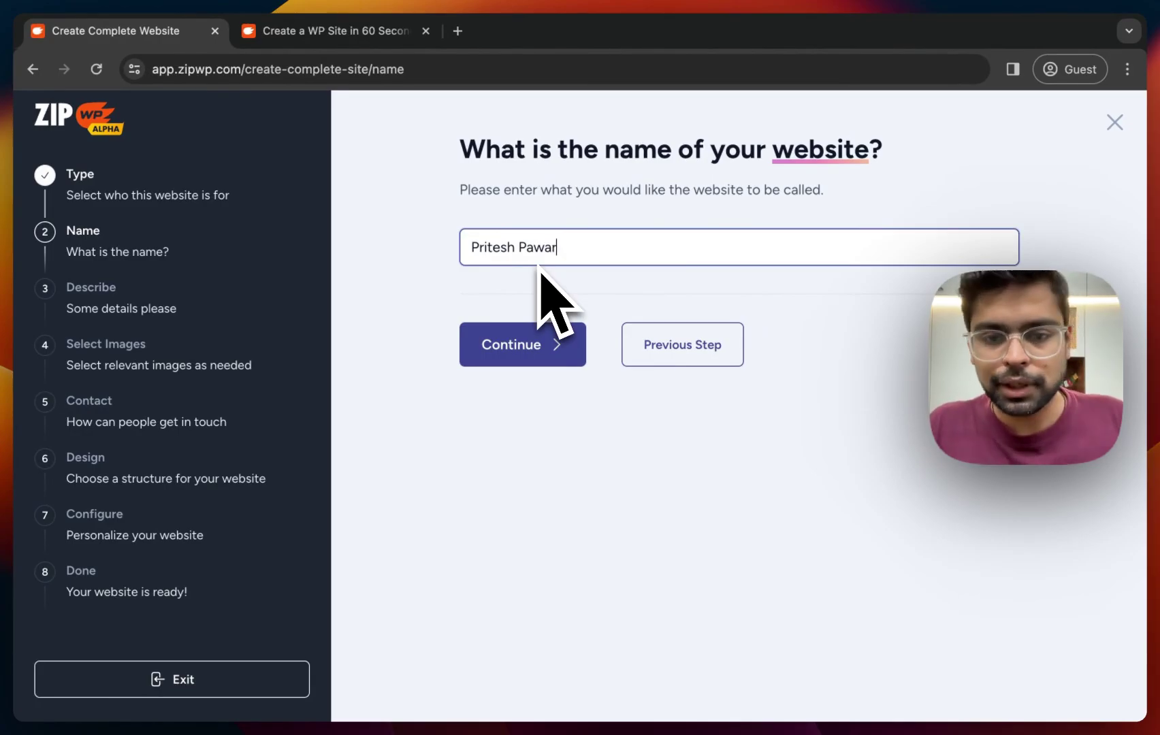
left_click(545, 344)
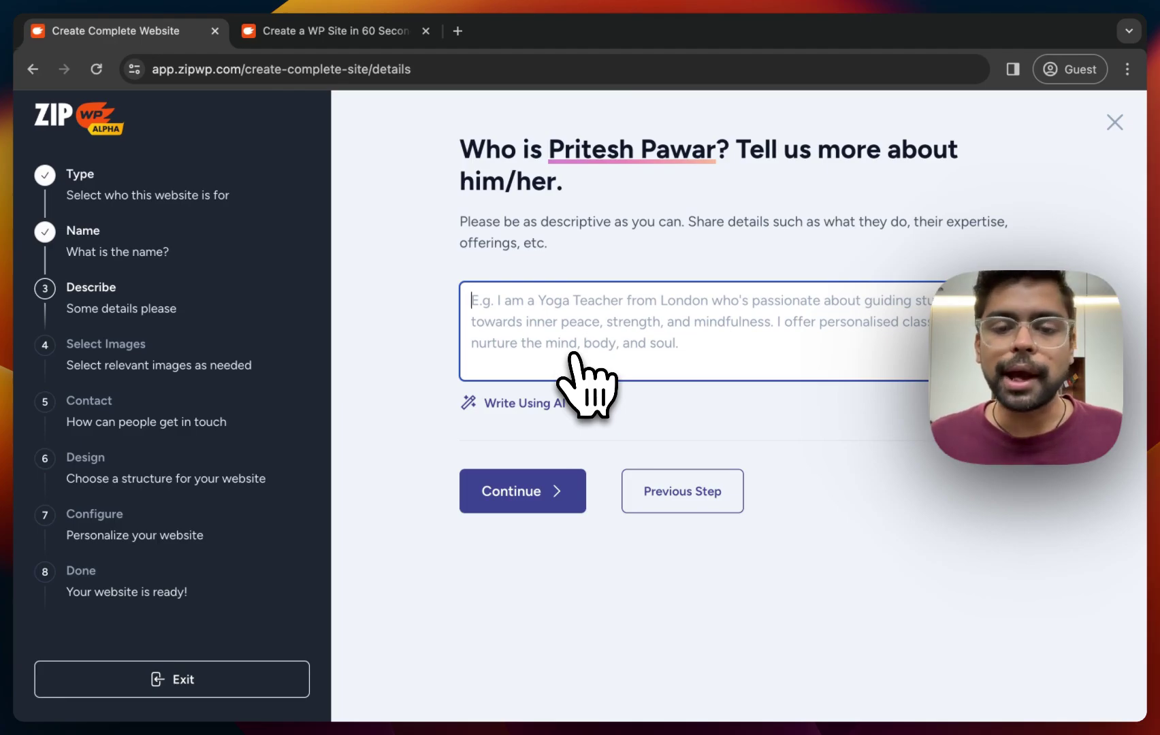
Describe the owner as 'I am a digital marketer' and expand it into an AI-written bio.
type("I")
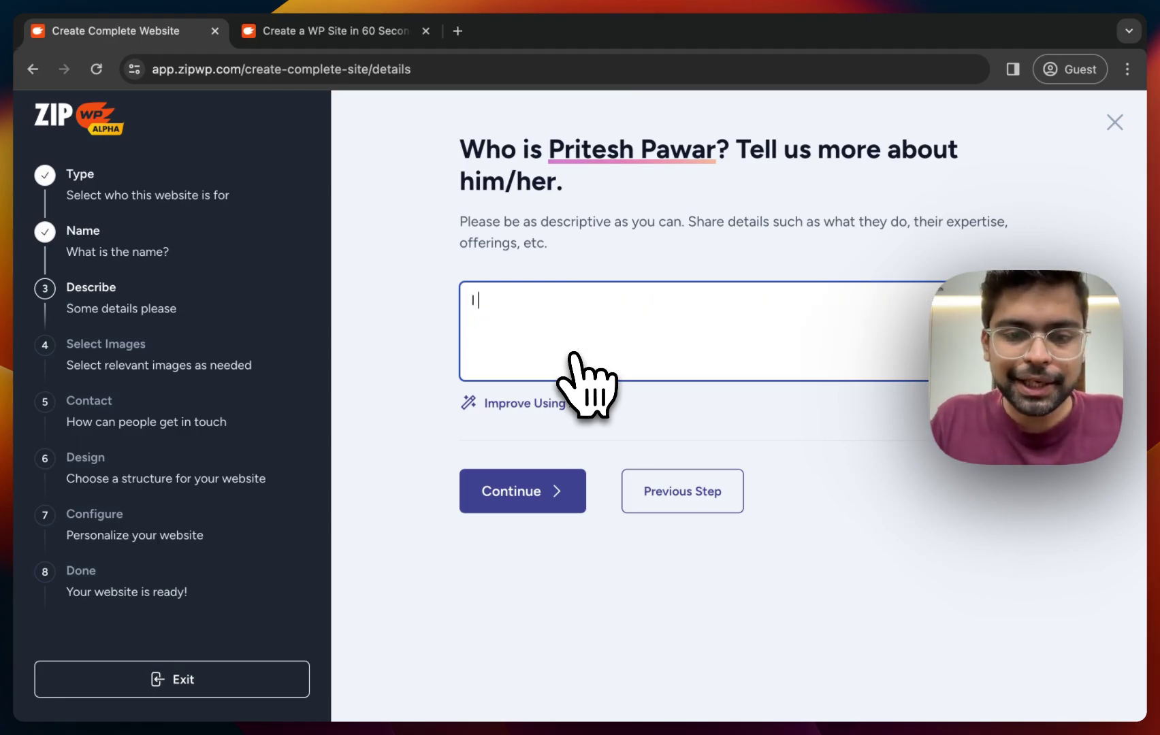
type(" am a di")
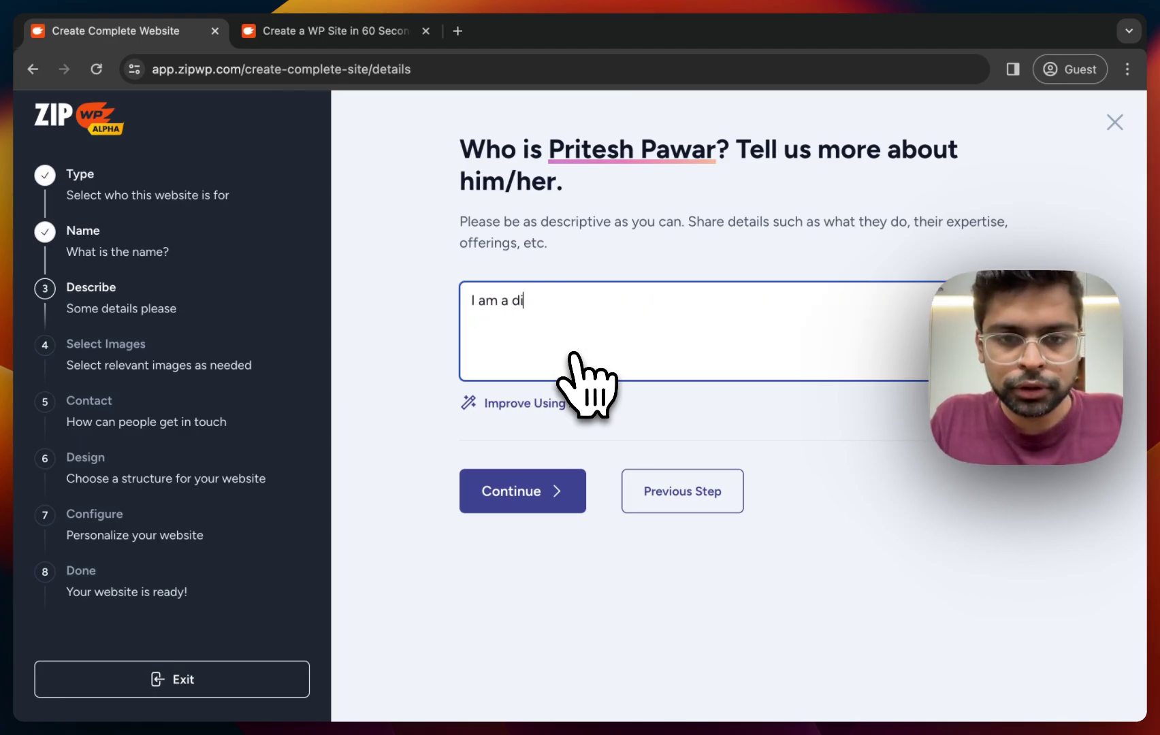
type("gital marketer")
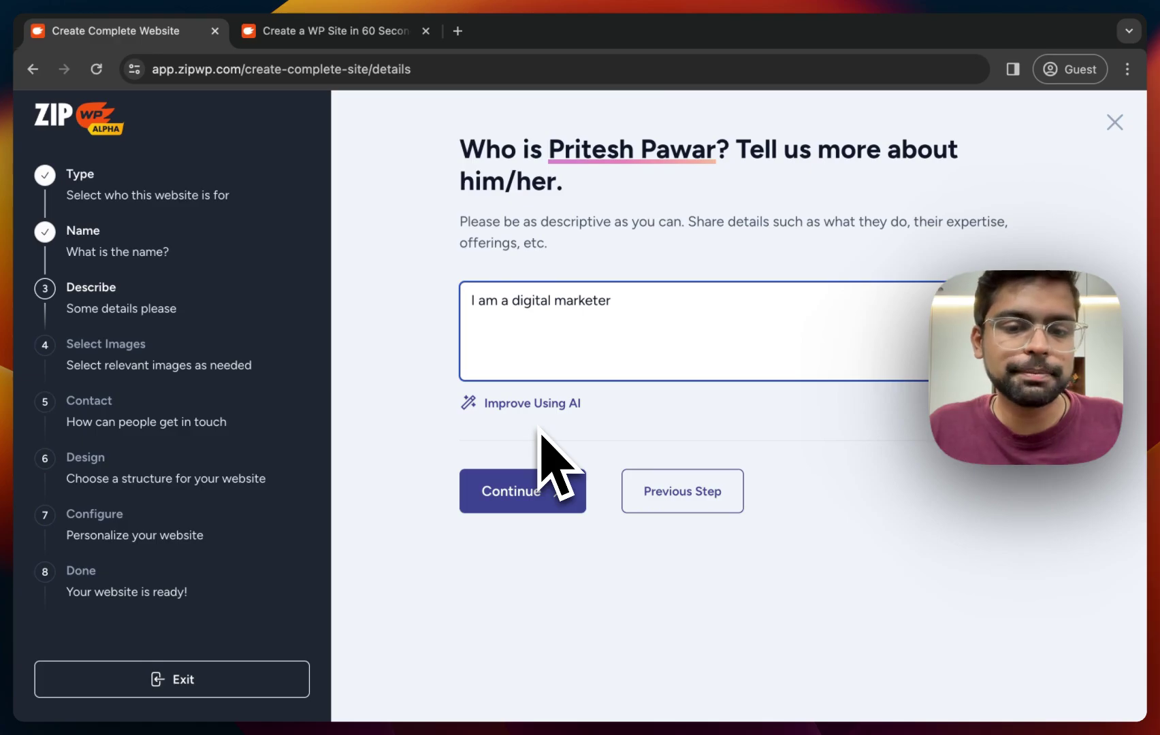
left_click(550, 407)
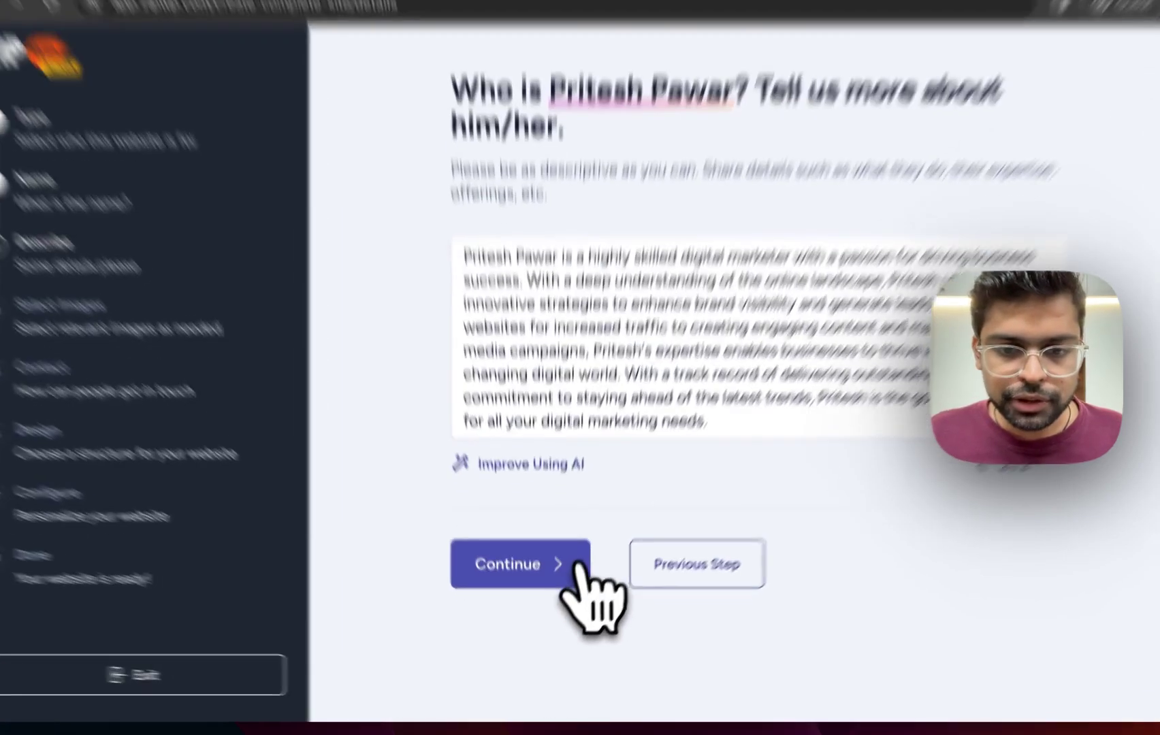
left_click(567, 586)
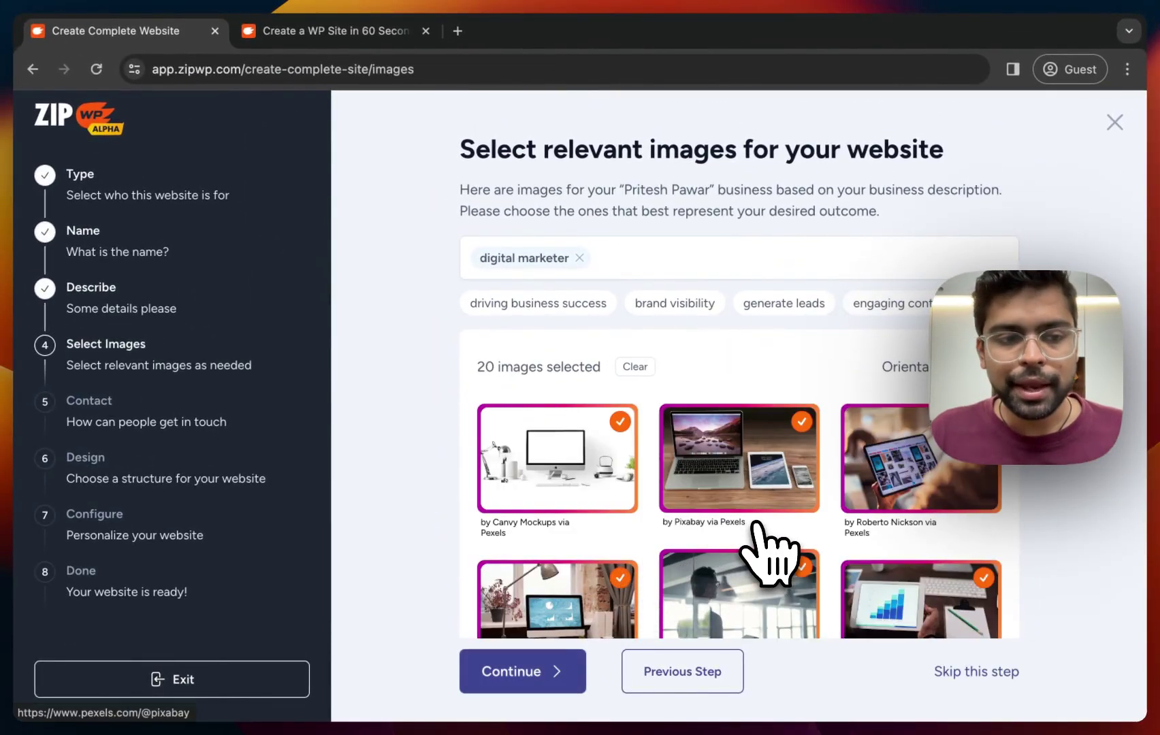
scroll(759, 528, "down", 5)
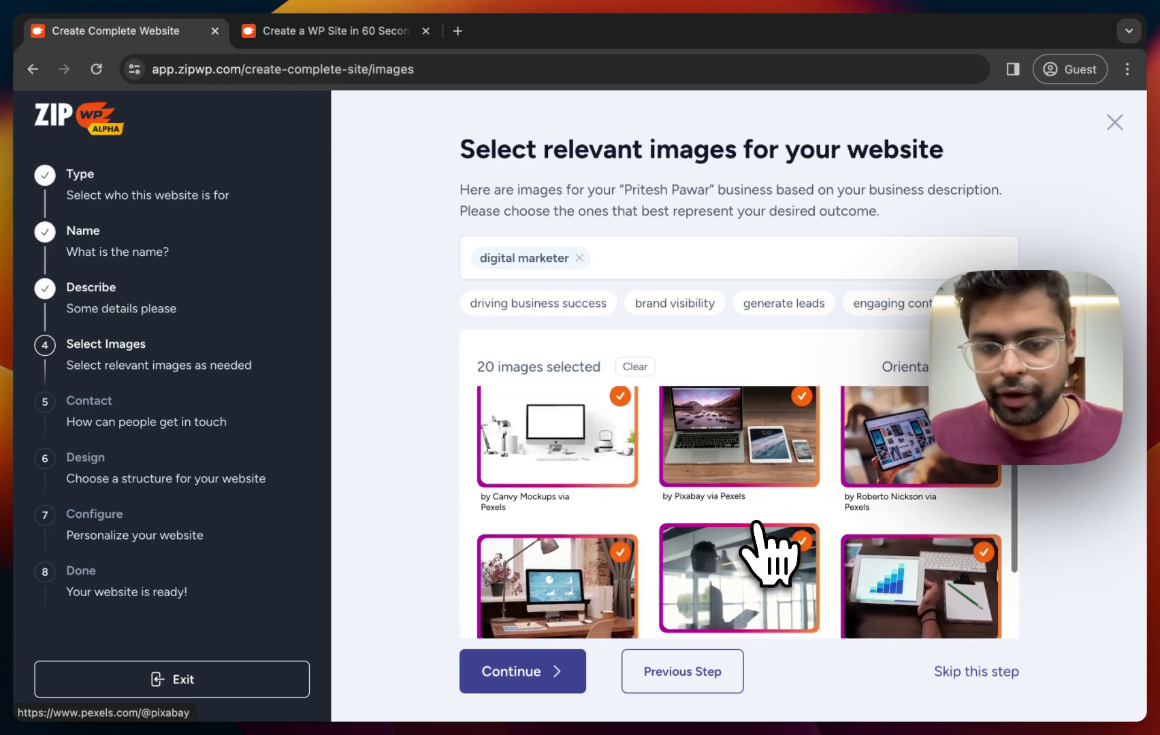
scroll(769, 555, "down", 5)
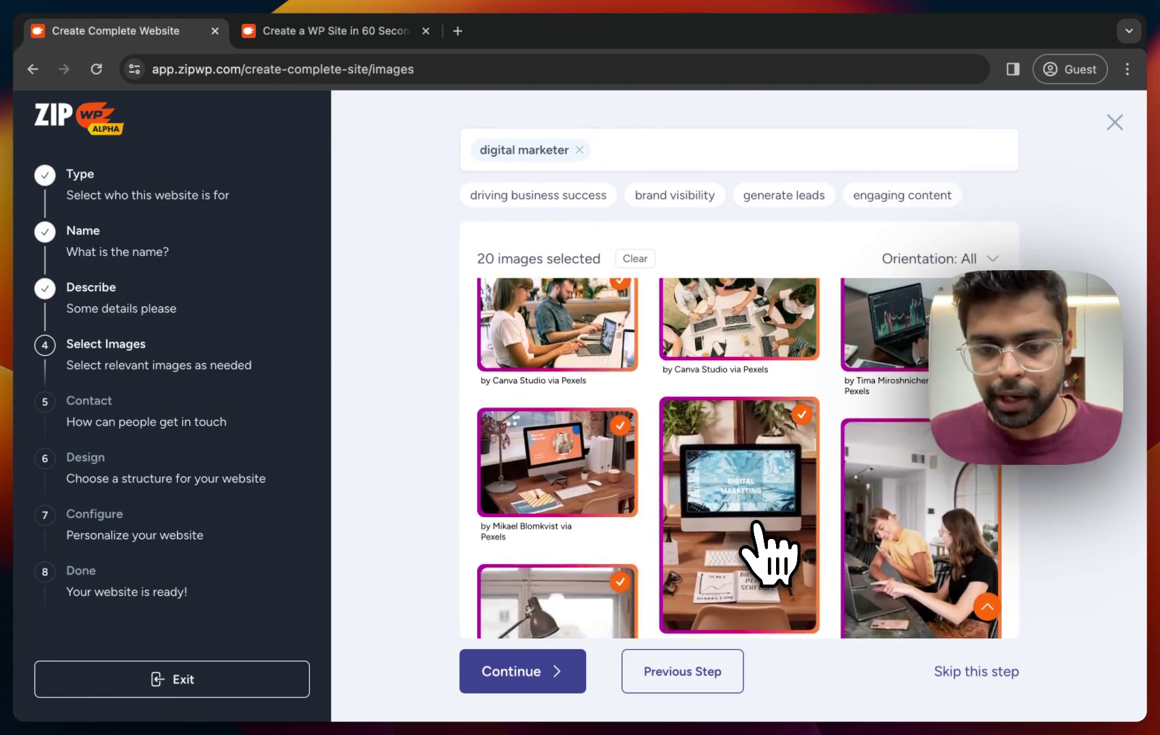
scroll(769, 554, "down", 5)
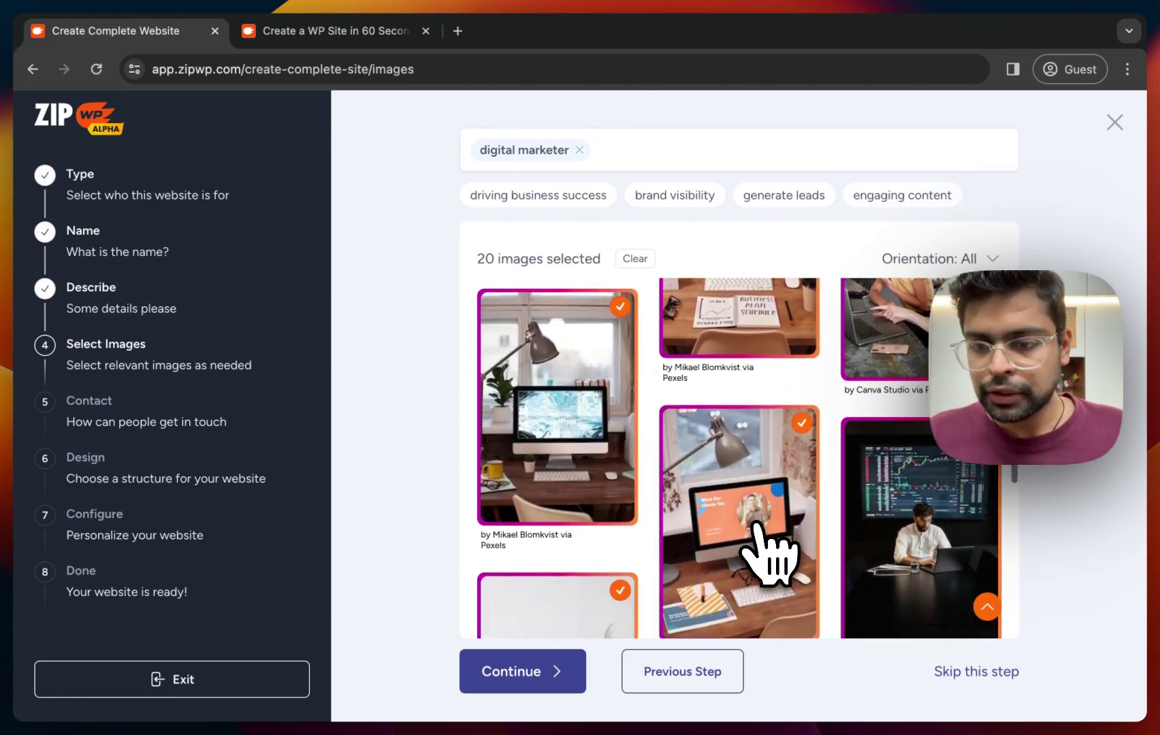
scroll(769, 552, "down", 1)
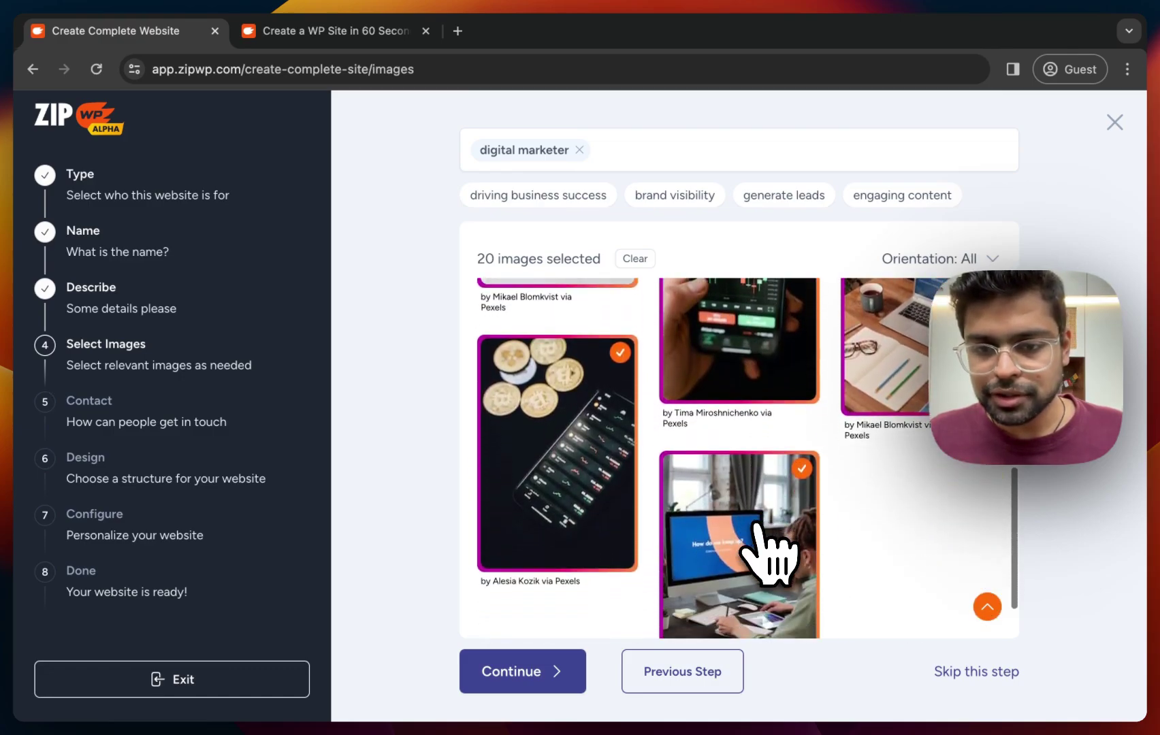
scroll(768, 453, "up", 3)
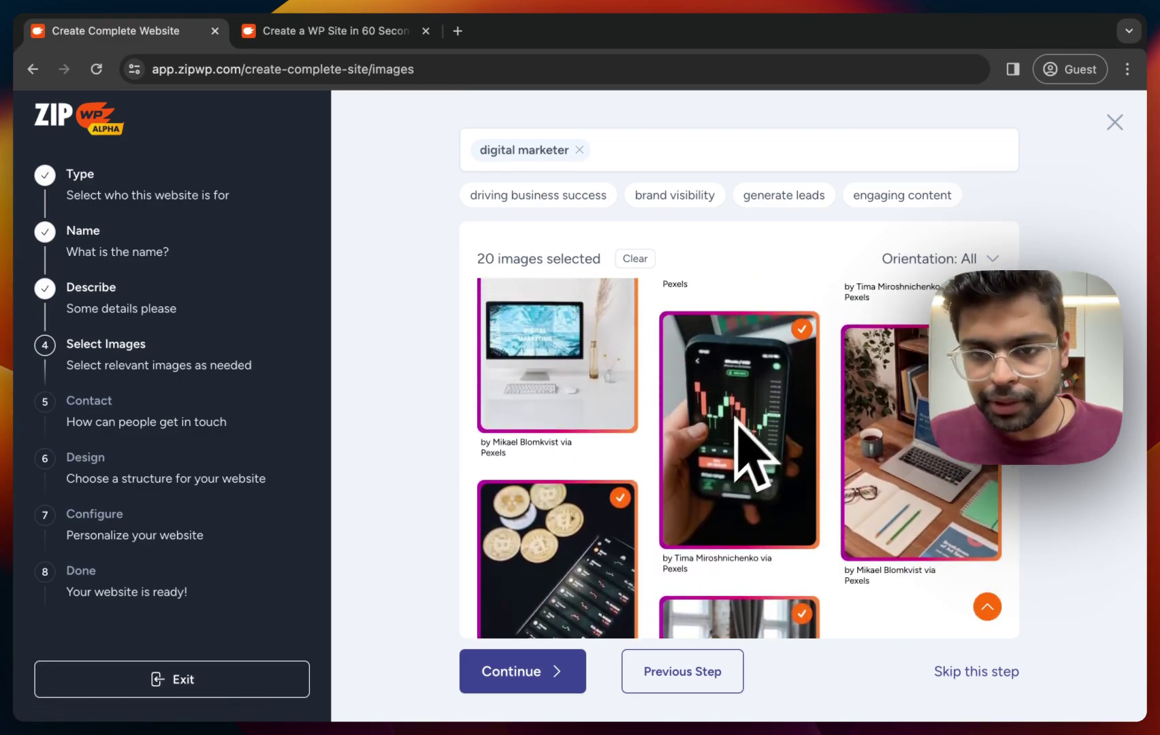
left_click(803, 331)
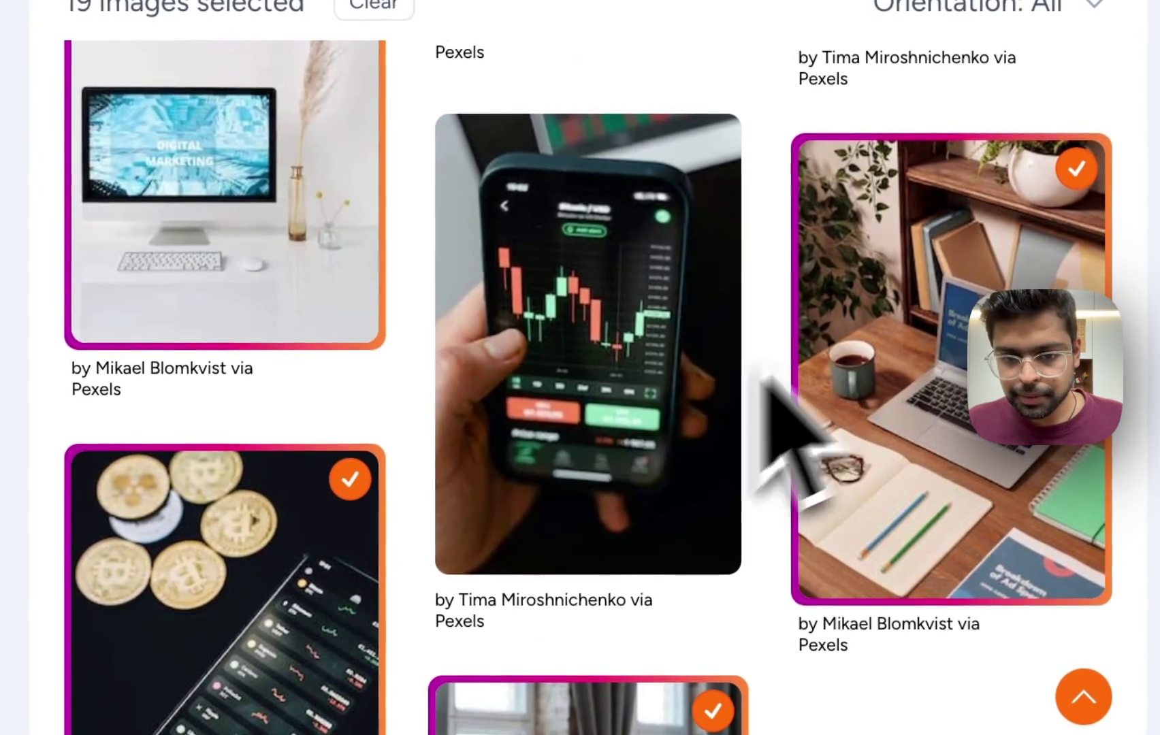
scroll(833, 468, "down", 3)
left_click(327, 501)
scroll(577, 604, "up", 3)
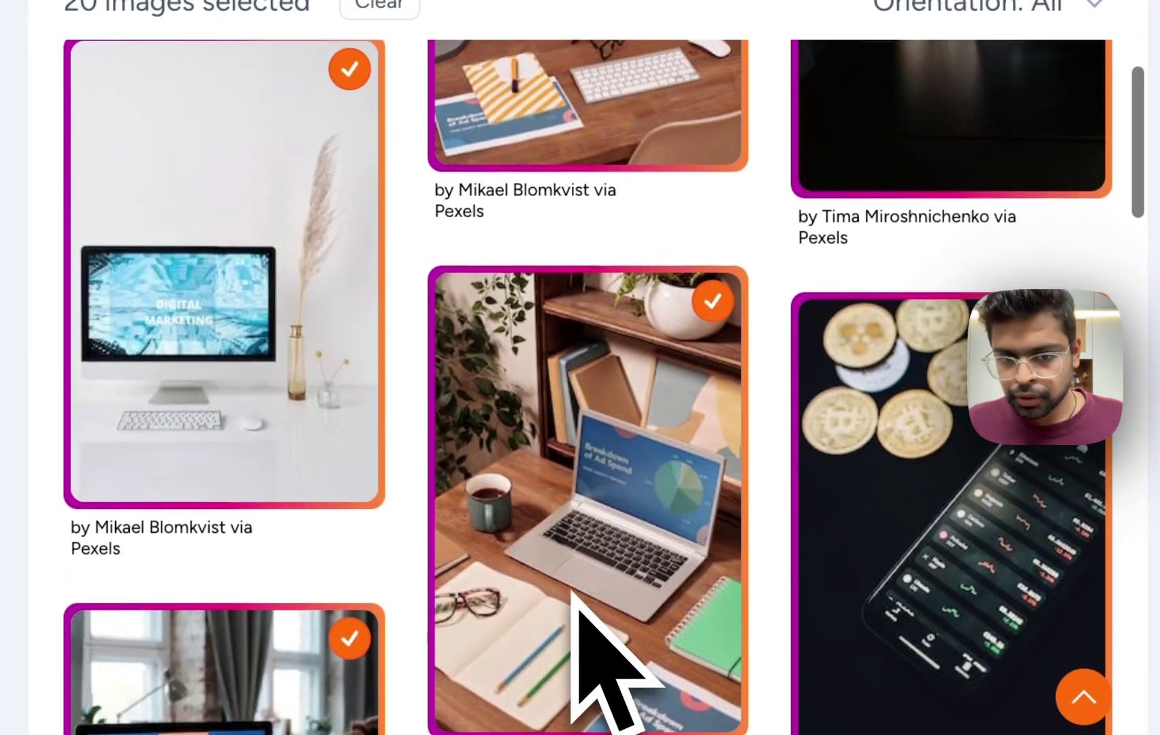
scroll(573, 596, "up", 1)
scroll(575, 606, "down", 2)
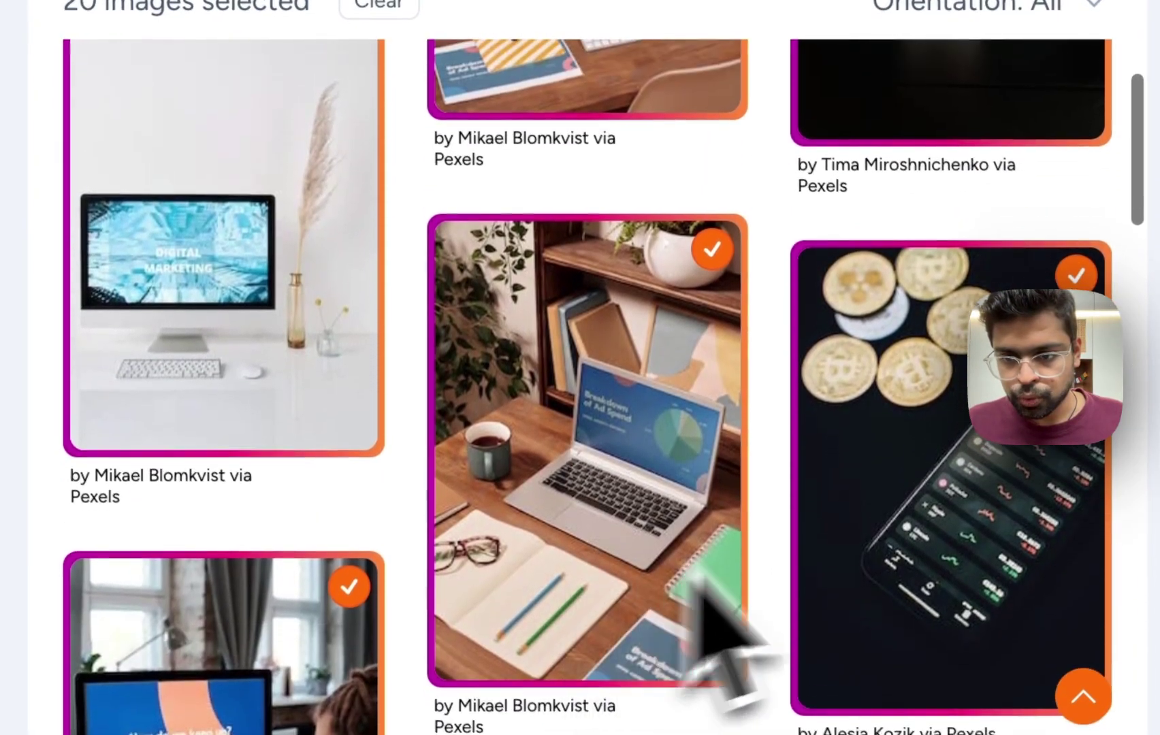
left_click(889, 522)
scroll(432, 393, "up", 5)
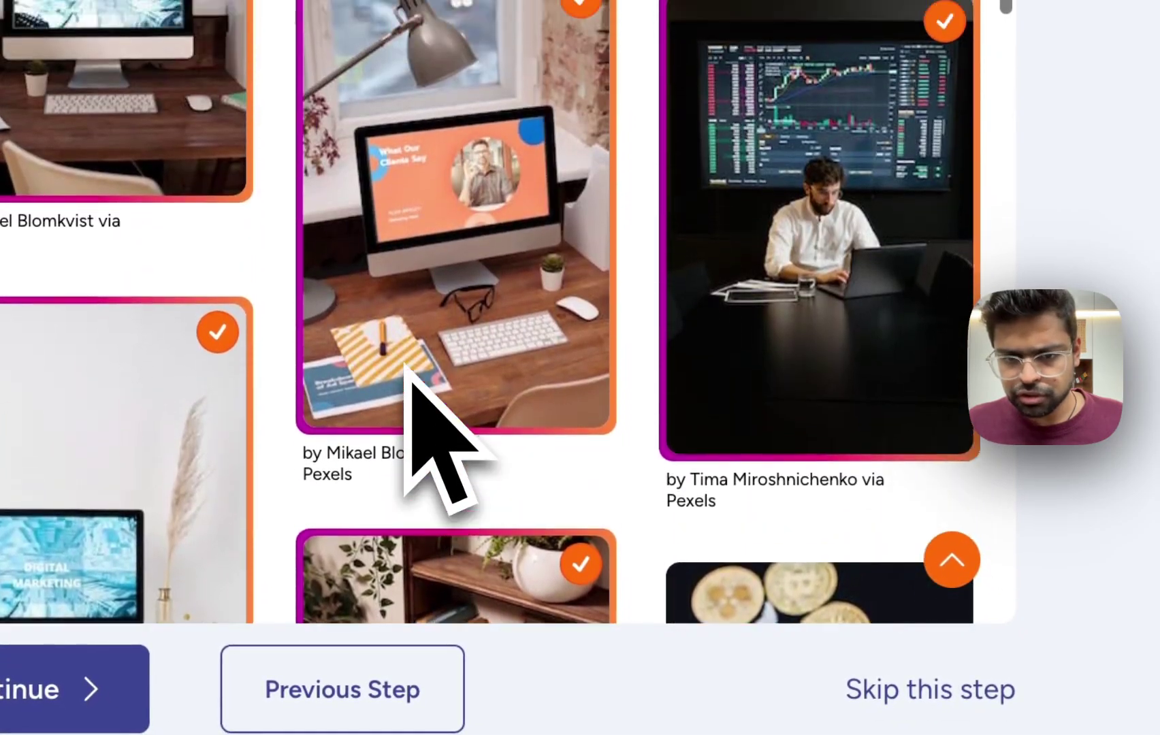
scroll(407, 368, "up", 5)
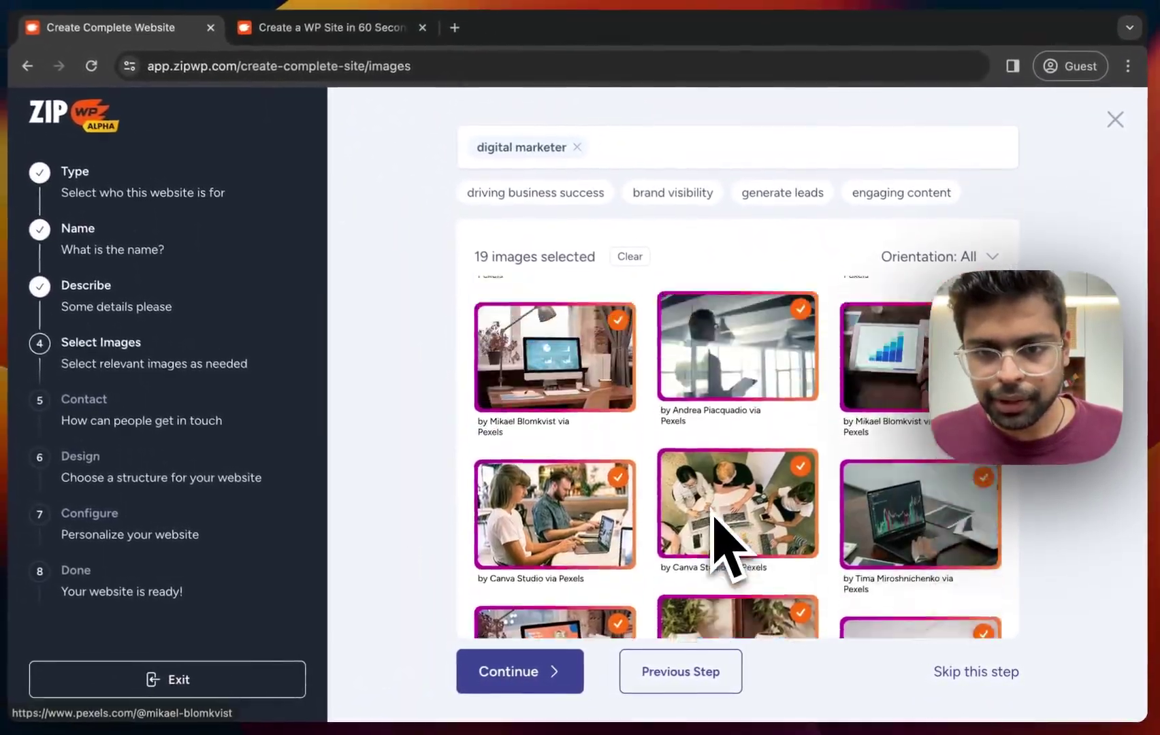
scroll(725, 545, "down", 6)
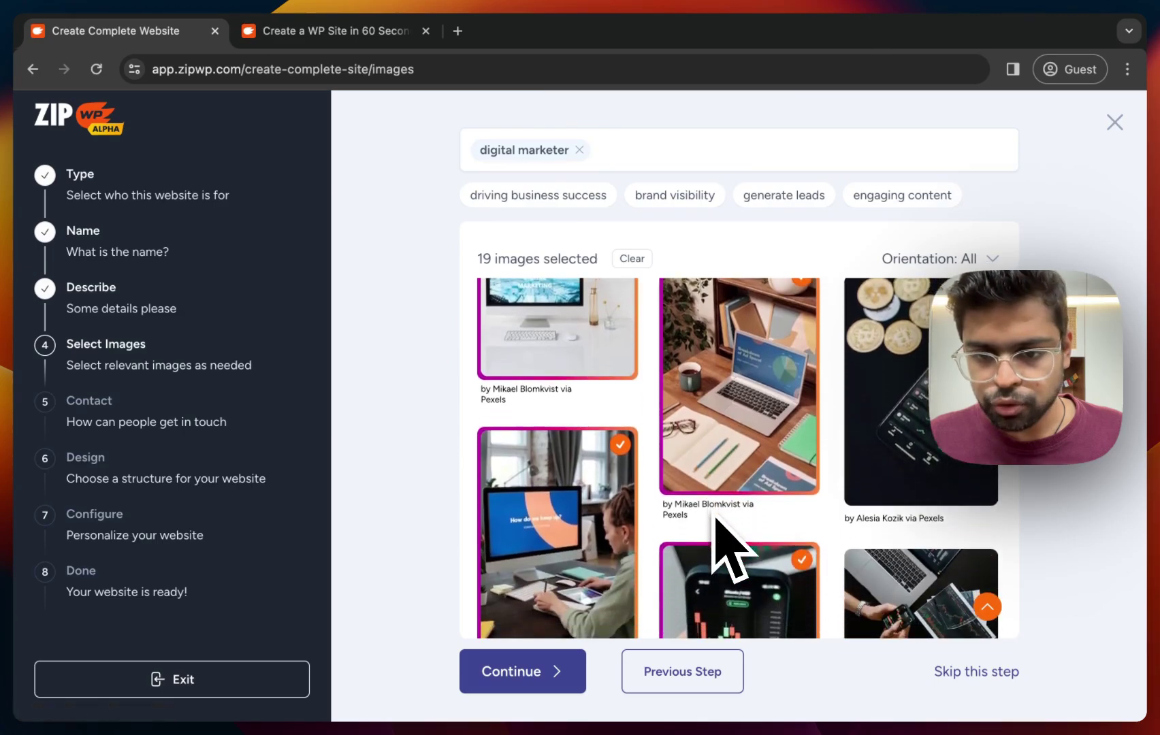
scroll(715, 524, "down", 2)
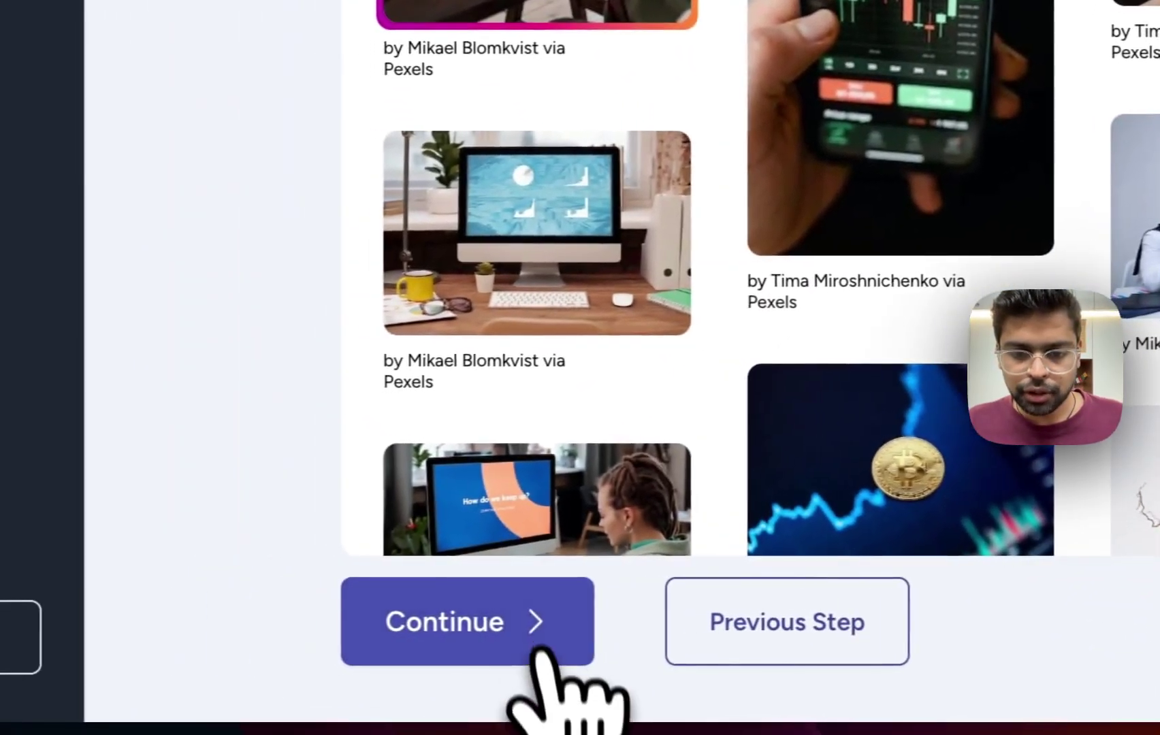
Keep the selected images and skip the Contact step with all fields left empty.
left_click(368, 626)
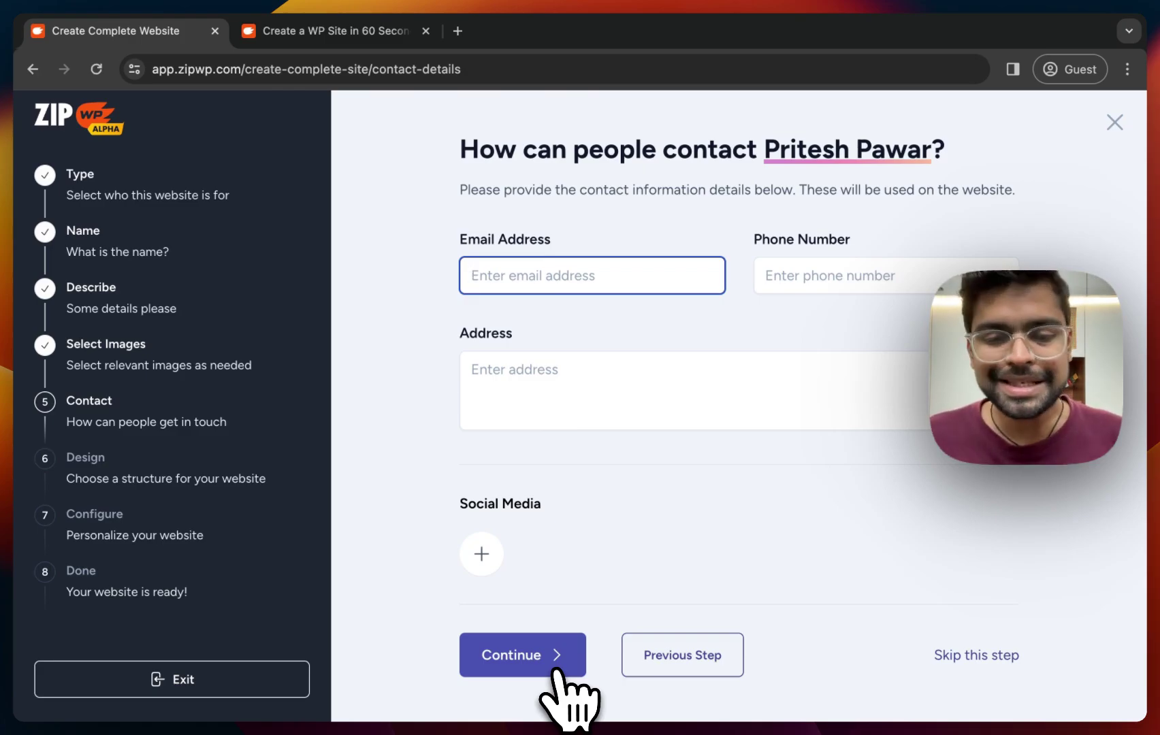
left_click(554, 670)
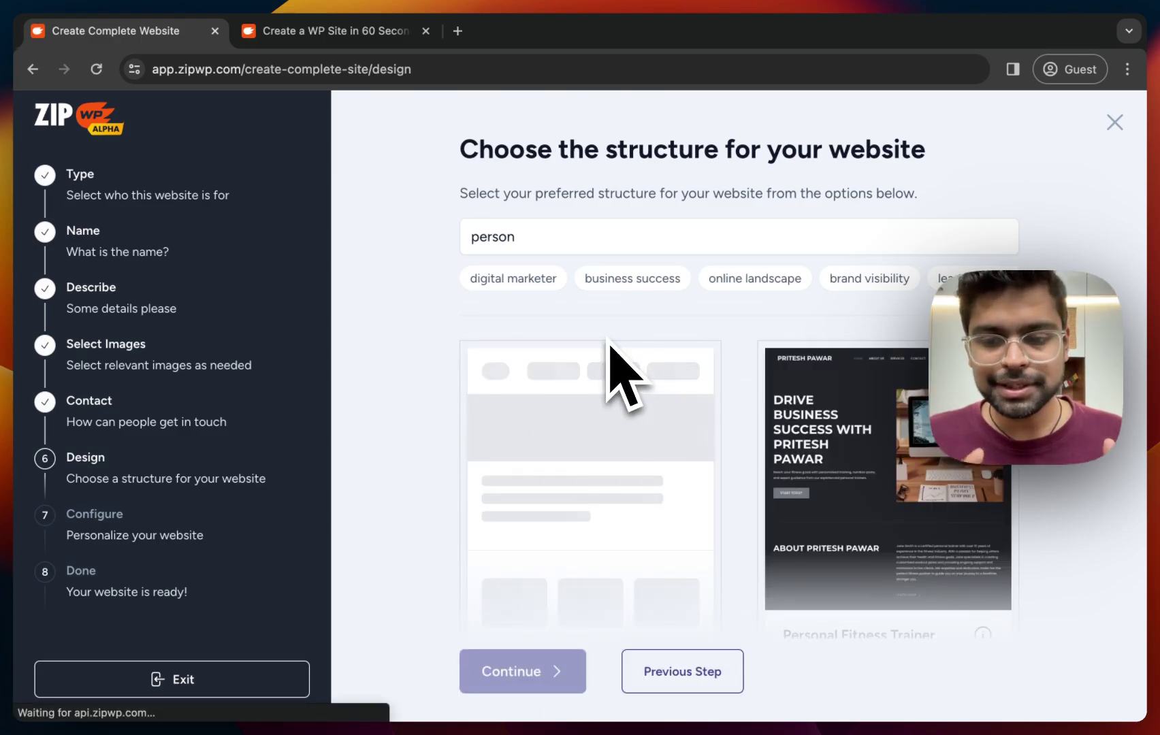
Choose the Web Developer structure from the Design step's template previews.
scroll(608, 345, "down", 1)
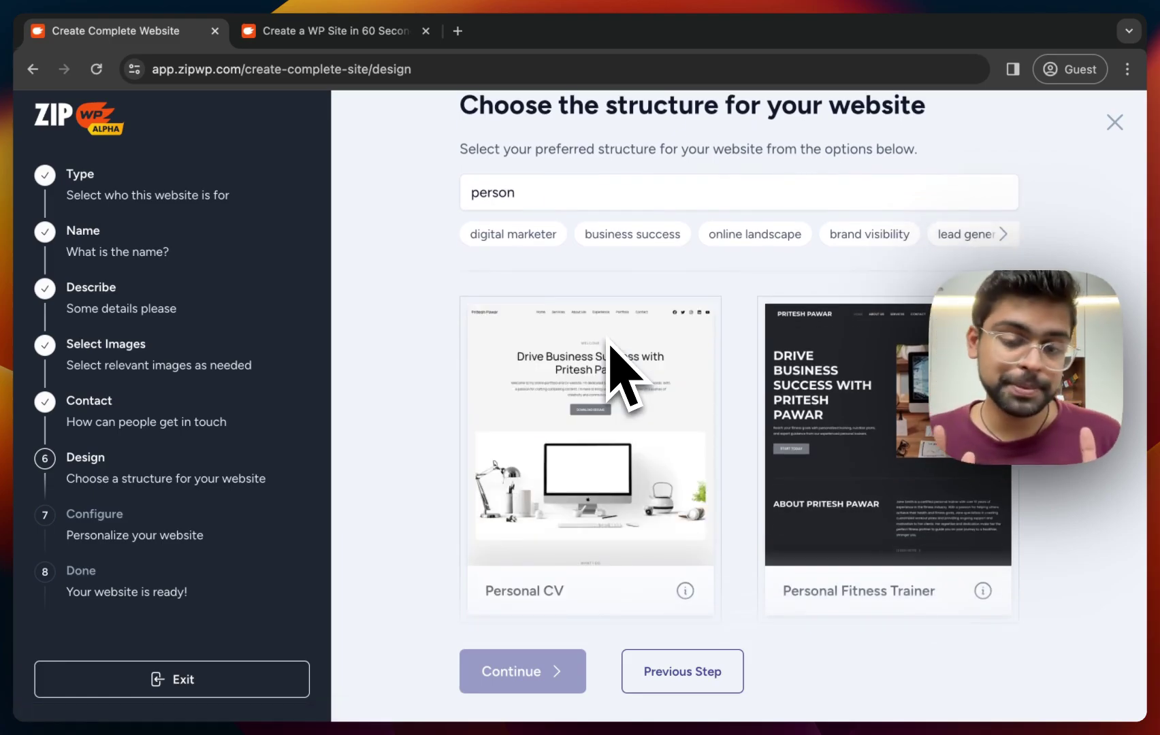
scroll(610, 346, "down", 3)
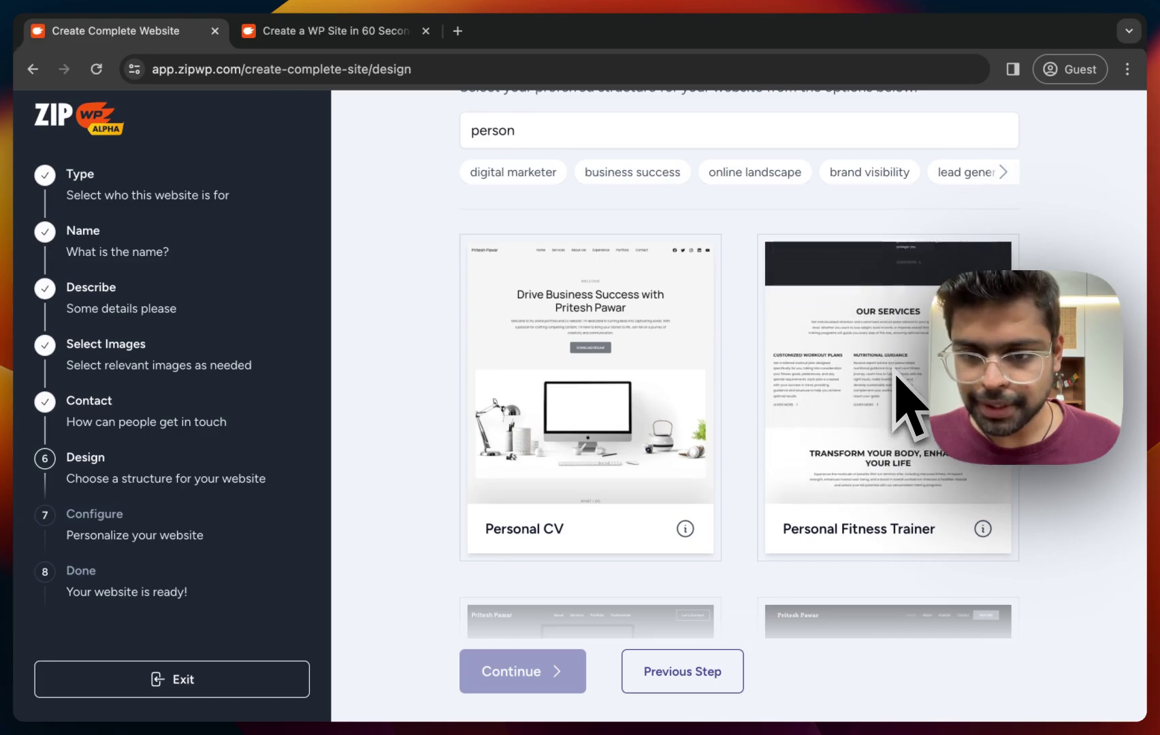
scroll(909, 408, "down", 5)
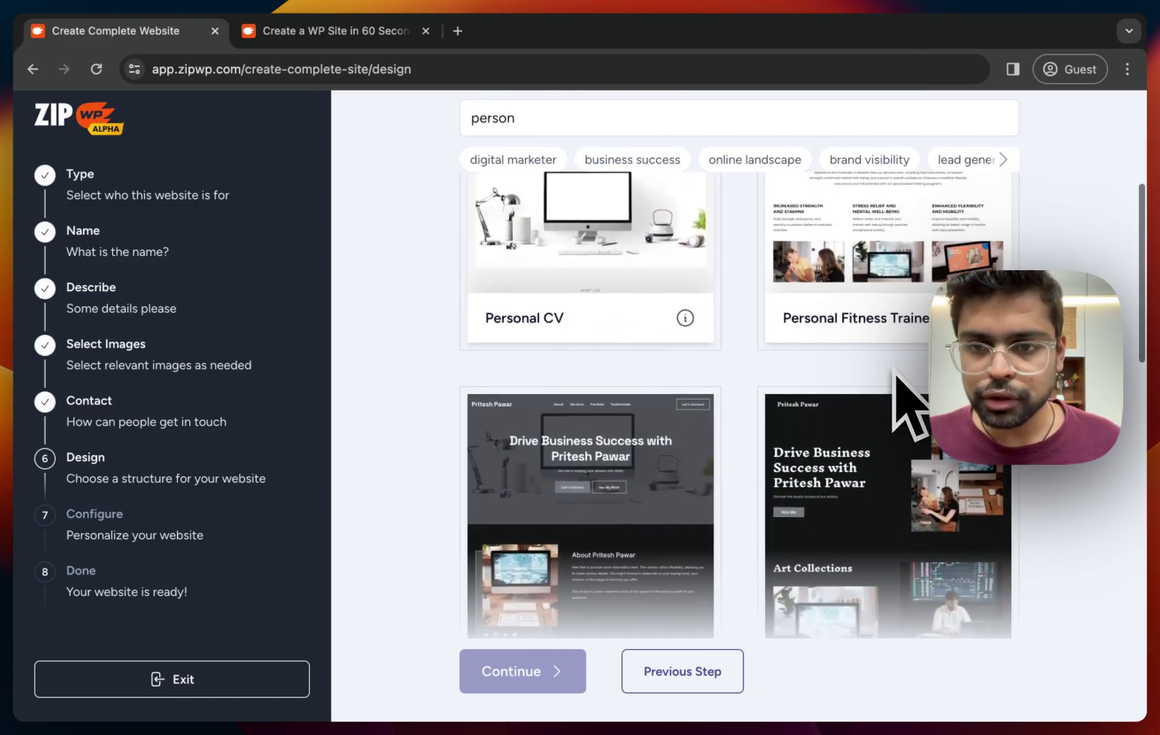
scroll(909, 408, "down", 5)
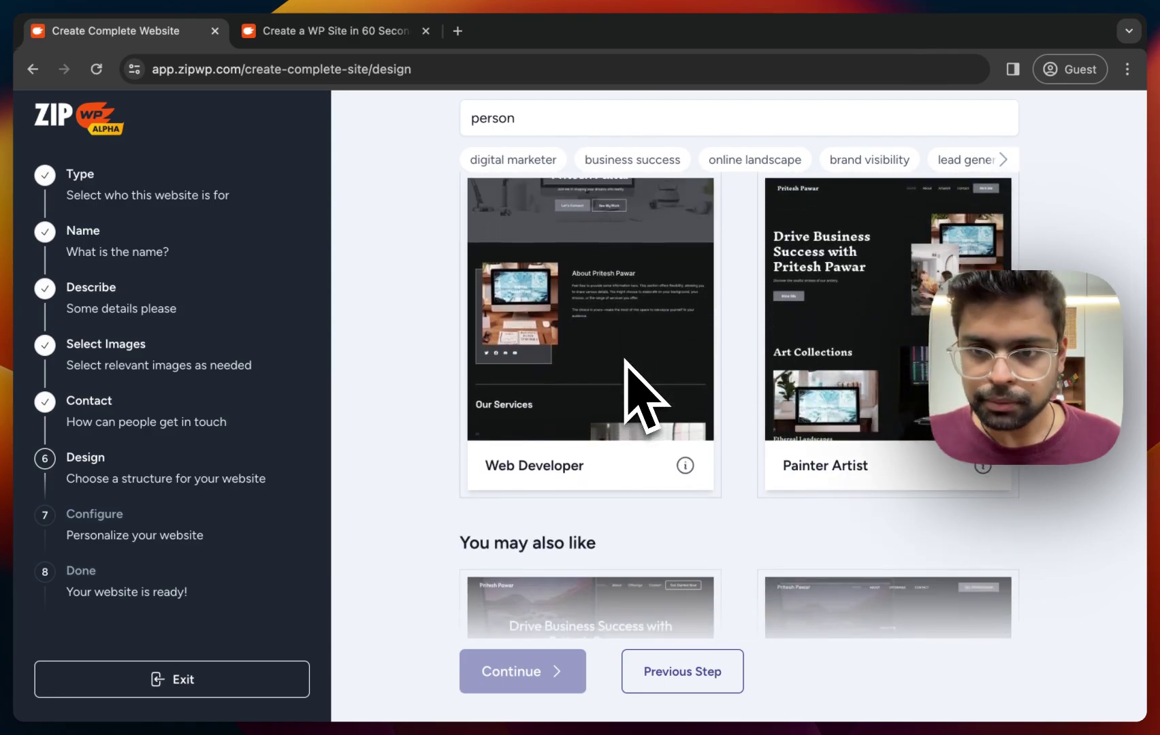
scroll(626, 361, "down", 3)
scroll(626, 365, "down", 8)
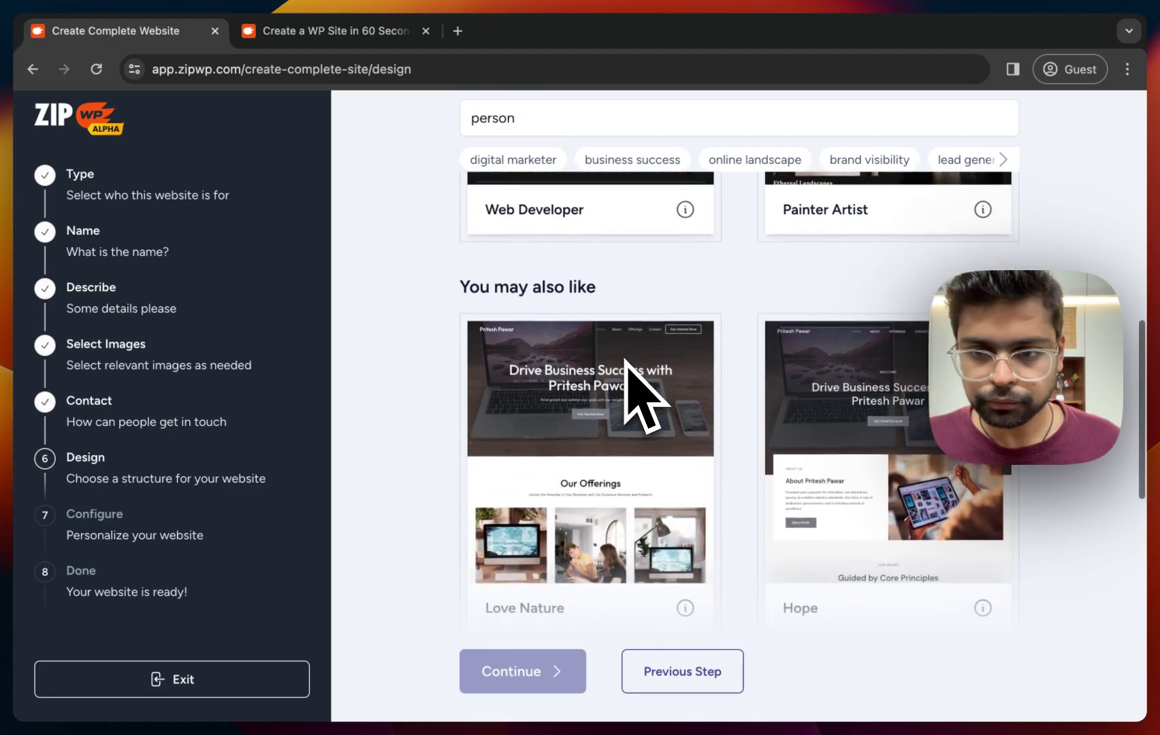
scroll(627, 365, "down", 5)
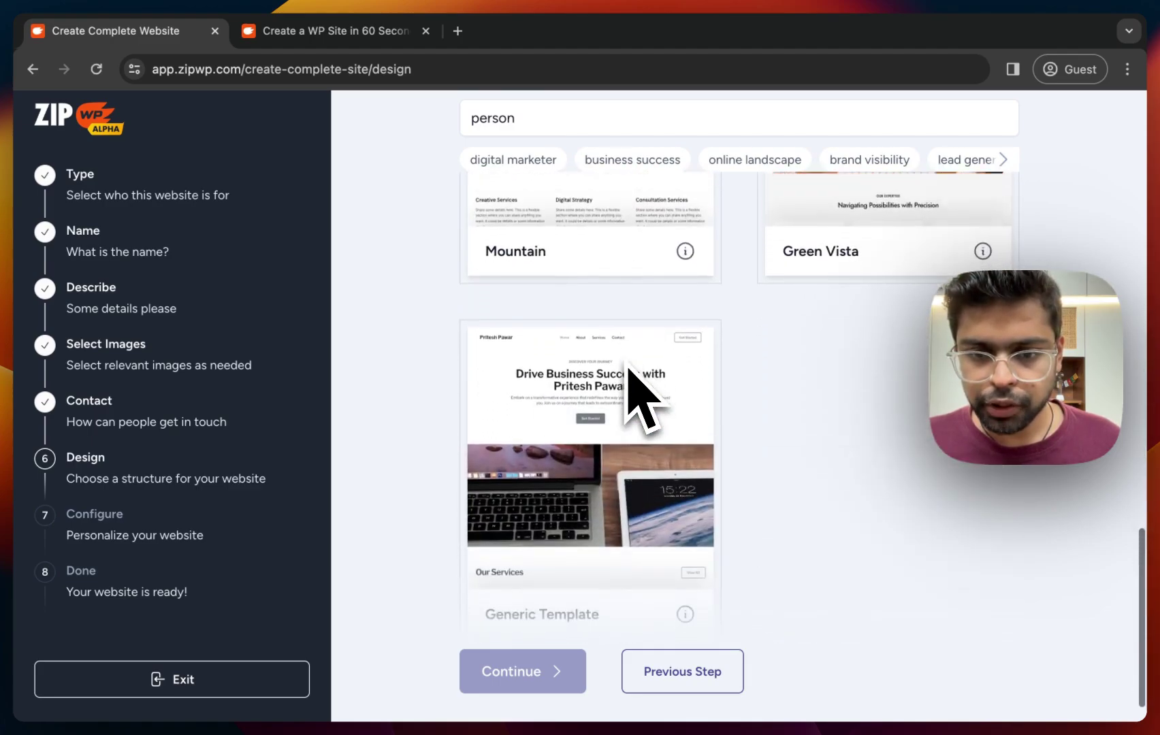
scroll(627, 365, "up", 10)
scroll(627, 361, "up", 2)
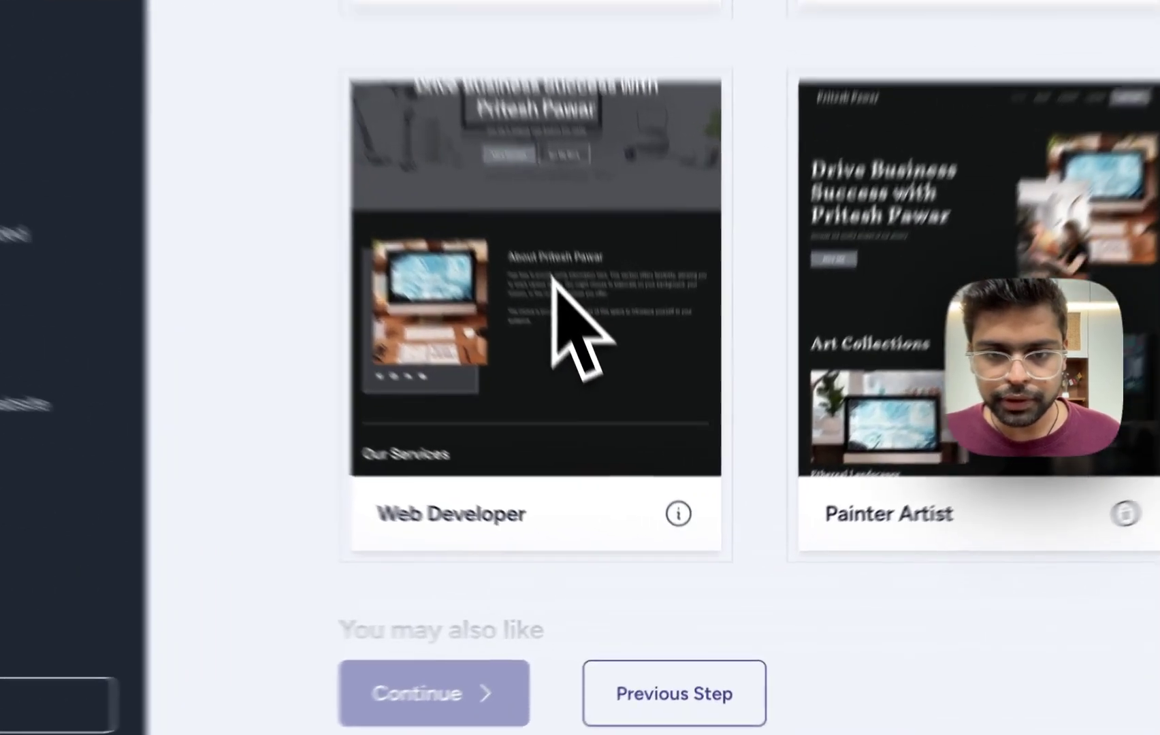
left_click(552, 279)
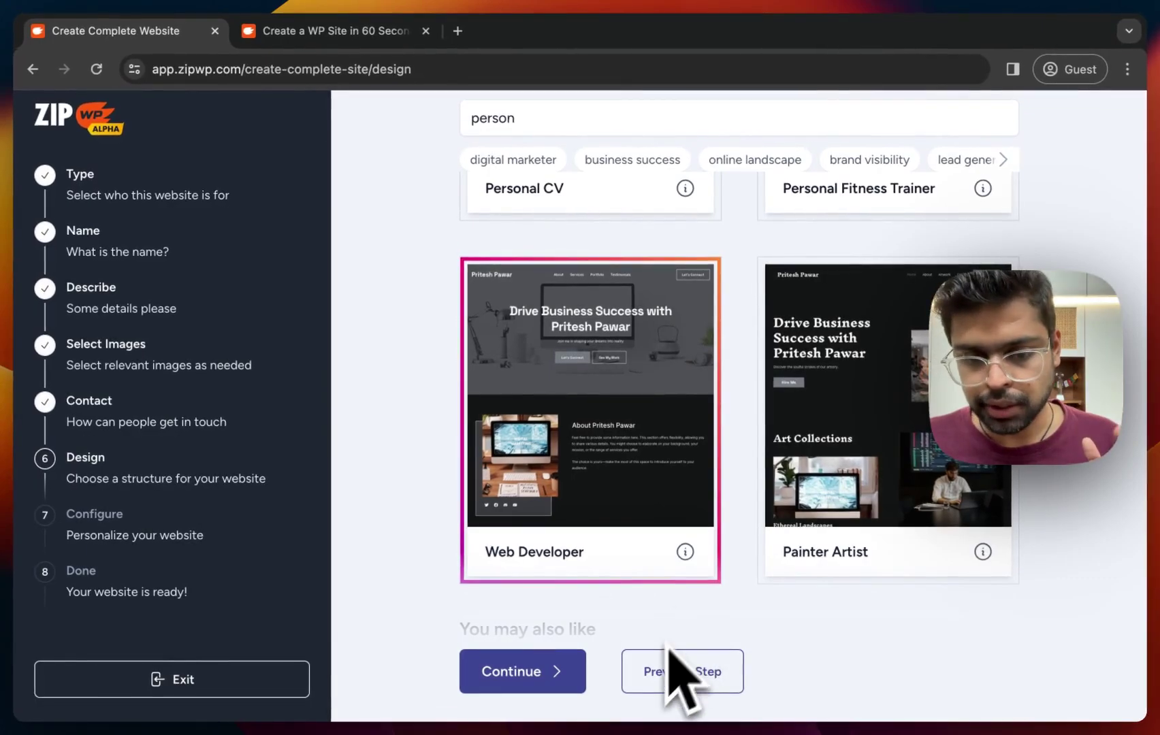
Confirm the summary and start building the digital marketer site with the Web Developer design.
left_click(574, 681)
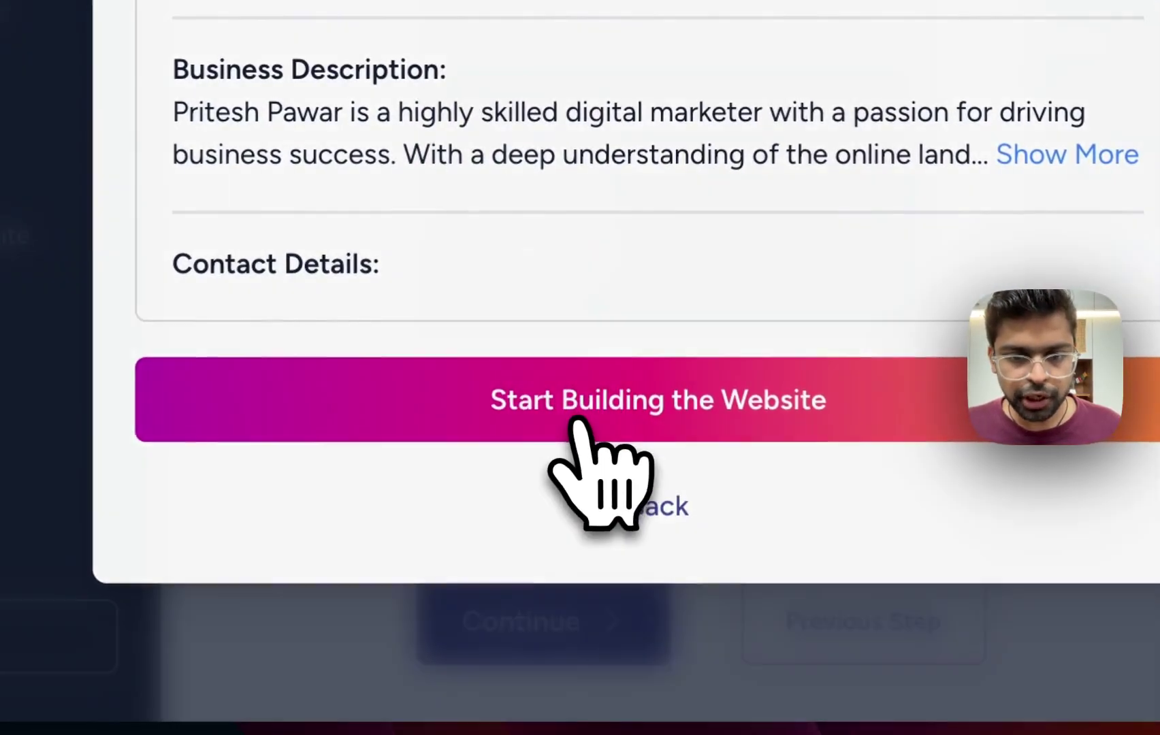
left_click(565, 412)
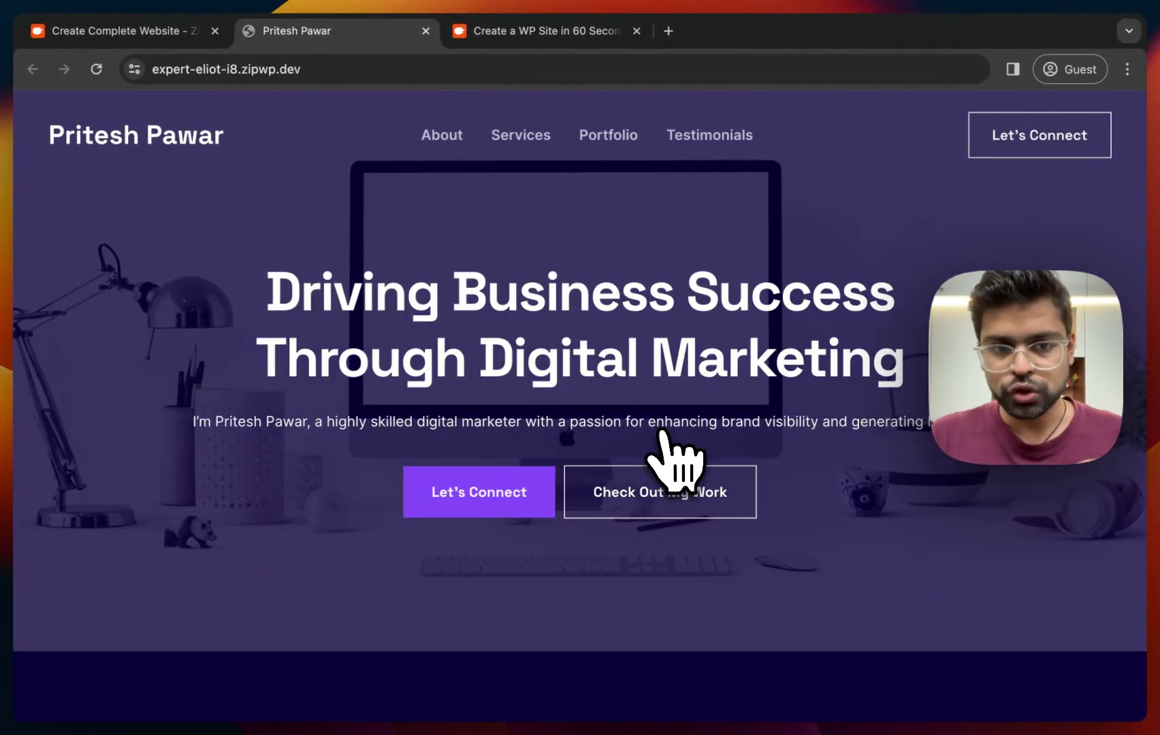
scroll(662, 435, "down", 7)
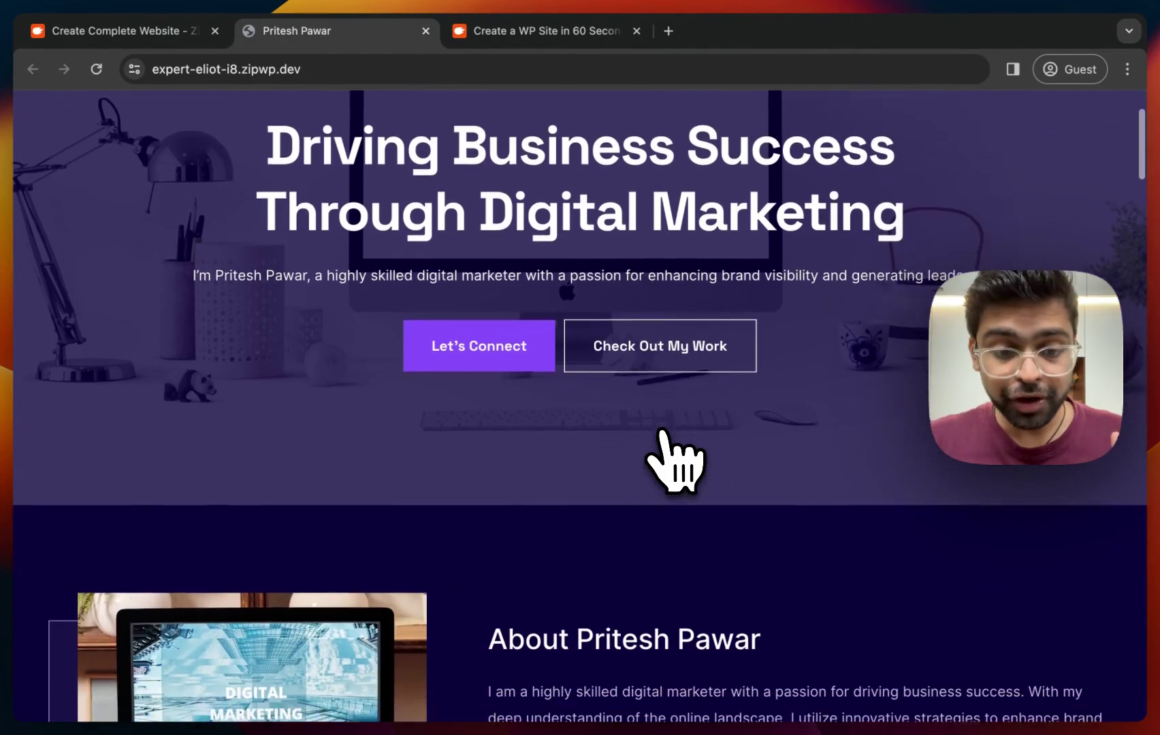
scroll(674, 459, "down", 8)
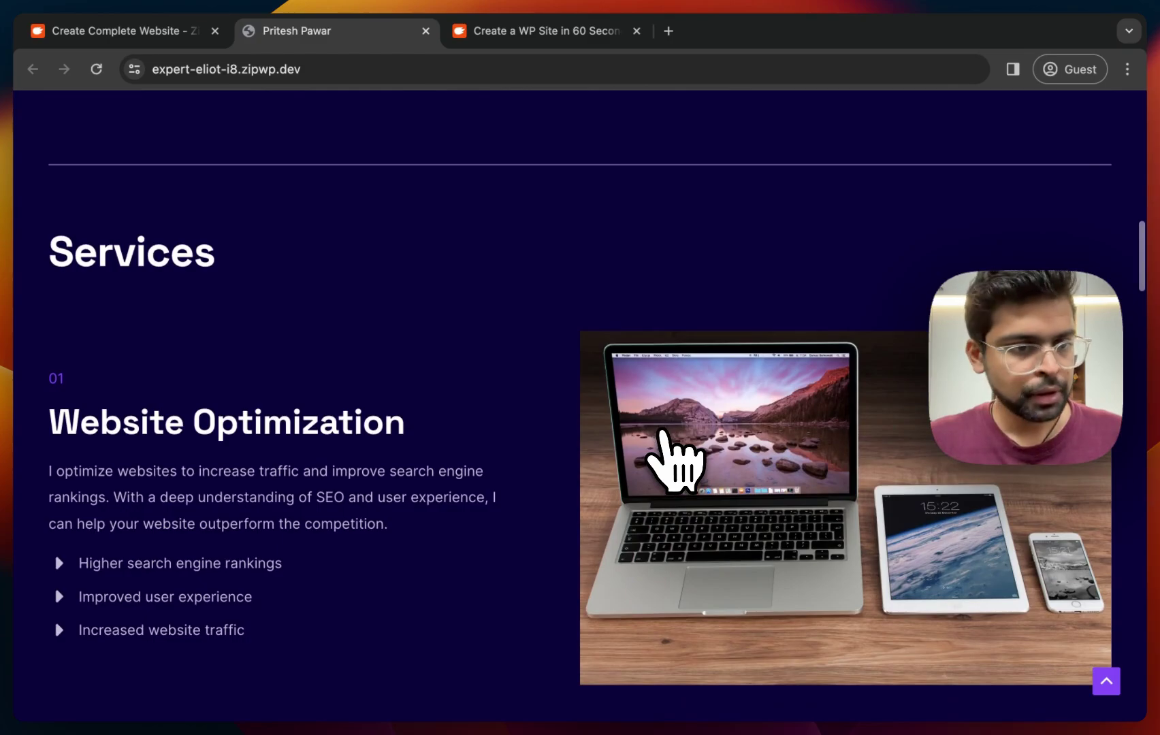
scroll(664, 435, "down", 7)
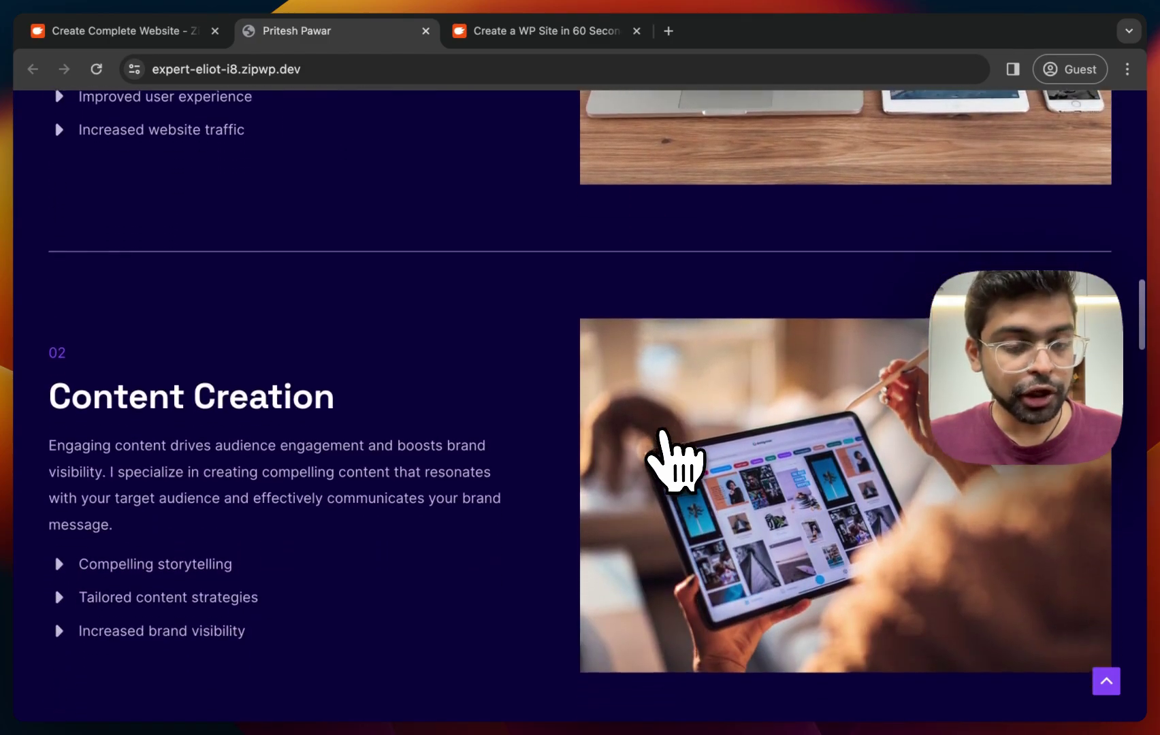
scroll(663, 436, "down", 6)
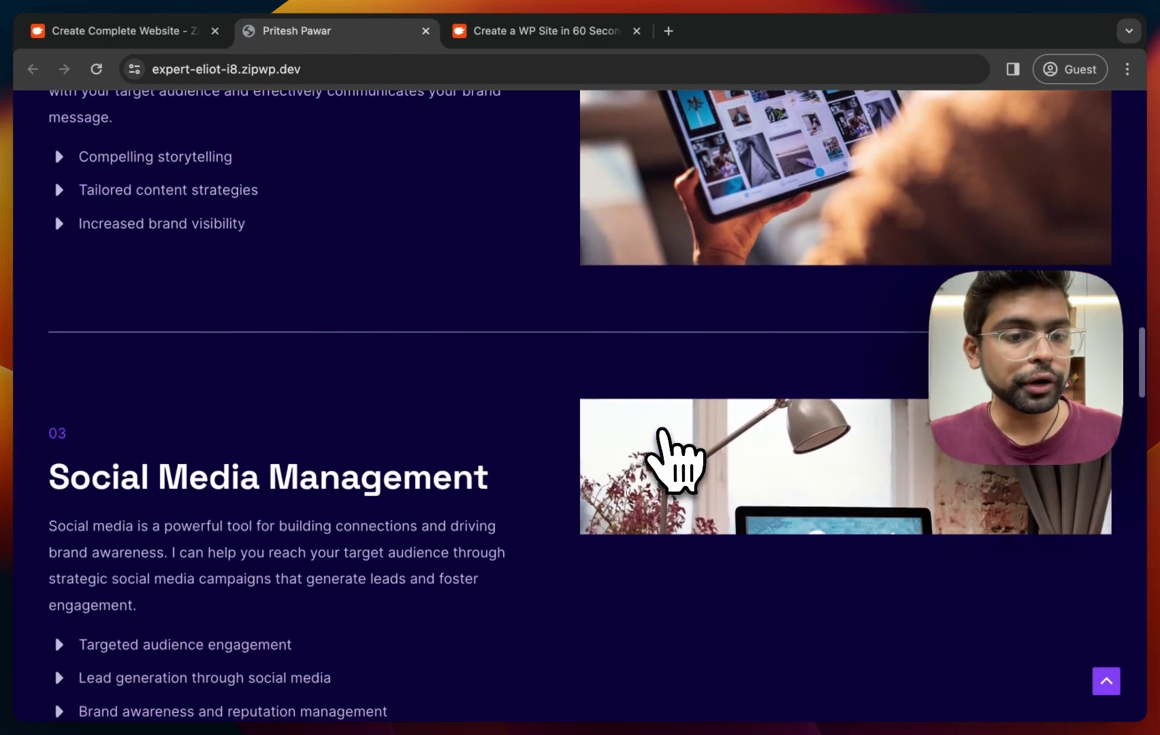
scroll(674, 459, "down", 6)
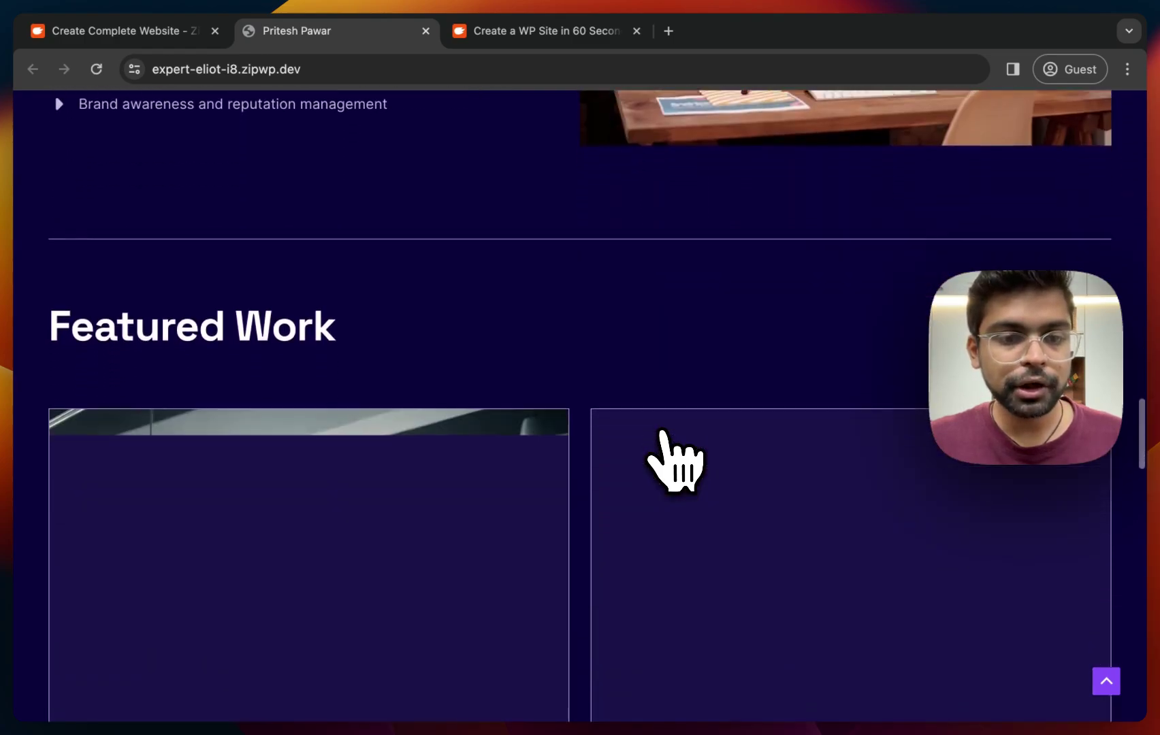
scroll(674, 460, "down", 8)
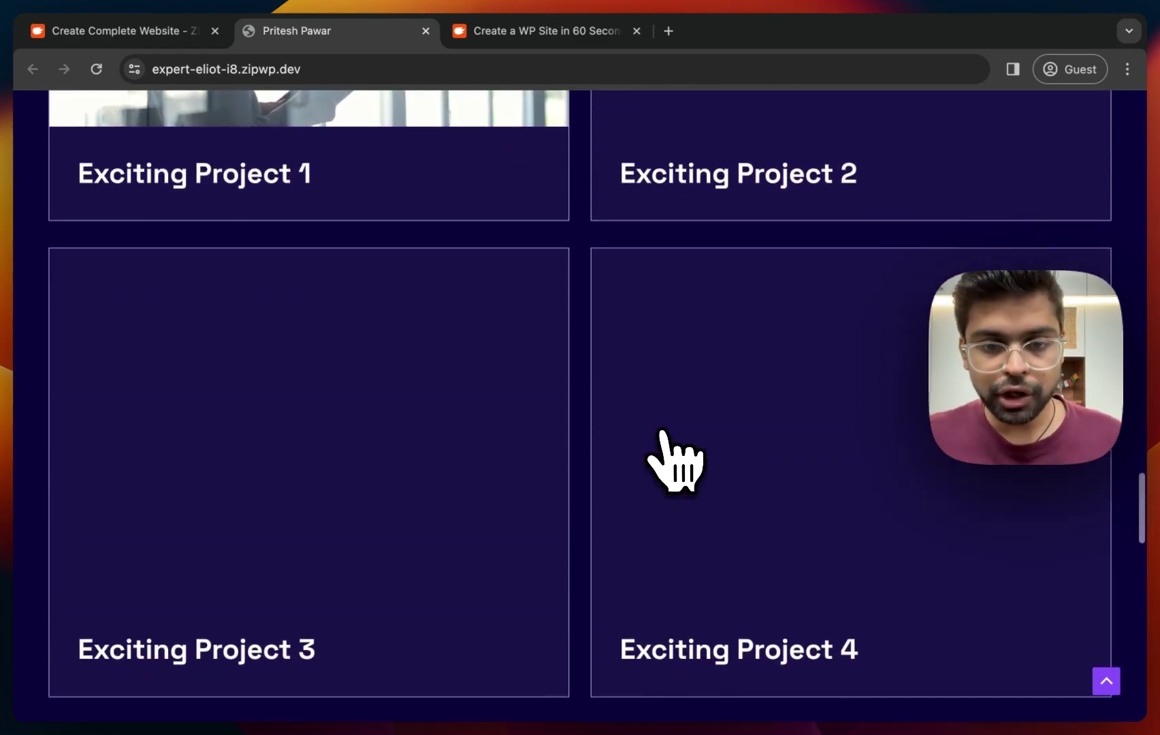
scroll(674, 459, "down", 8)
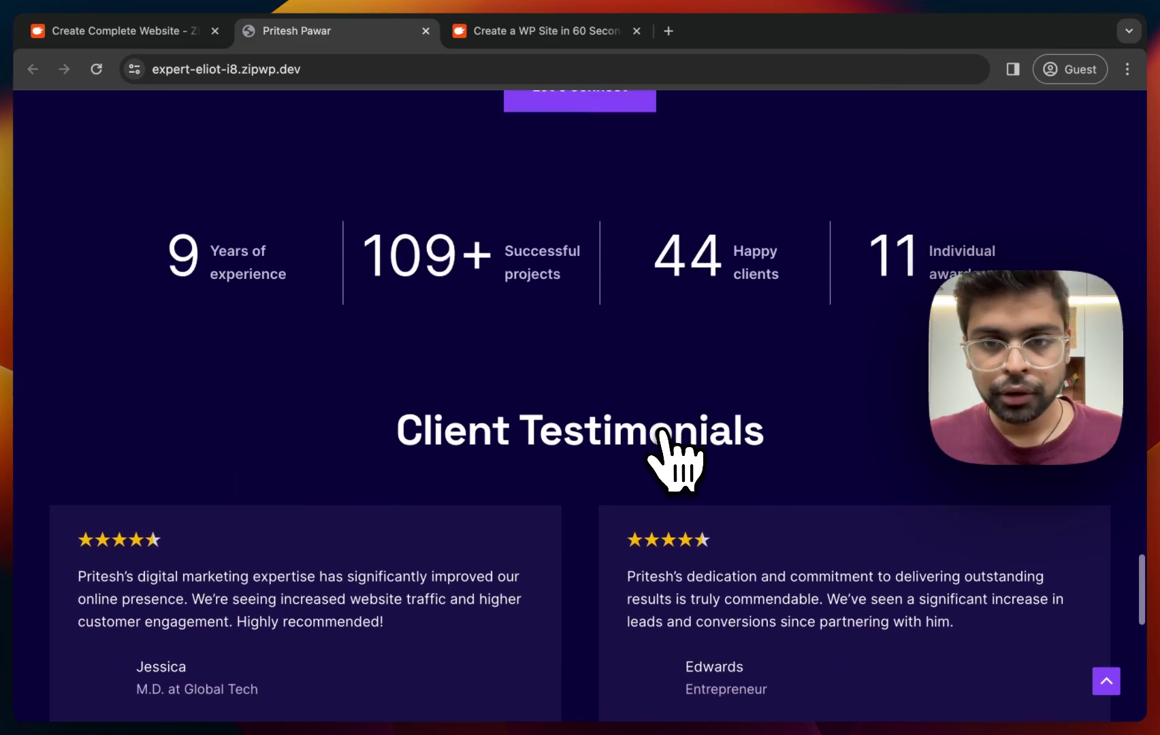
scroll(674, 459, "up", 1)
scroll(674, 459, "down", 2)
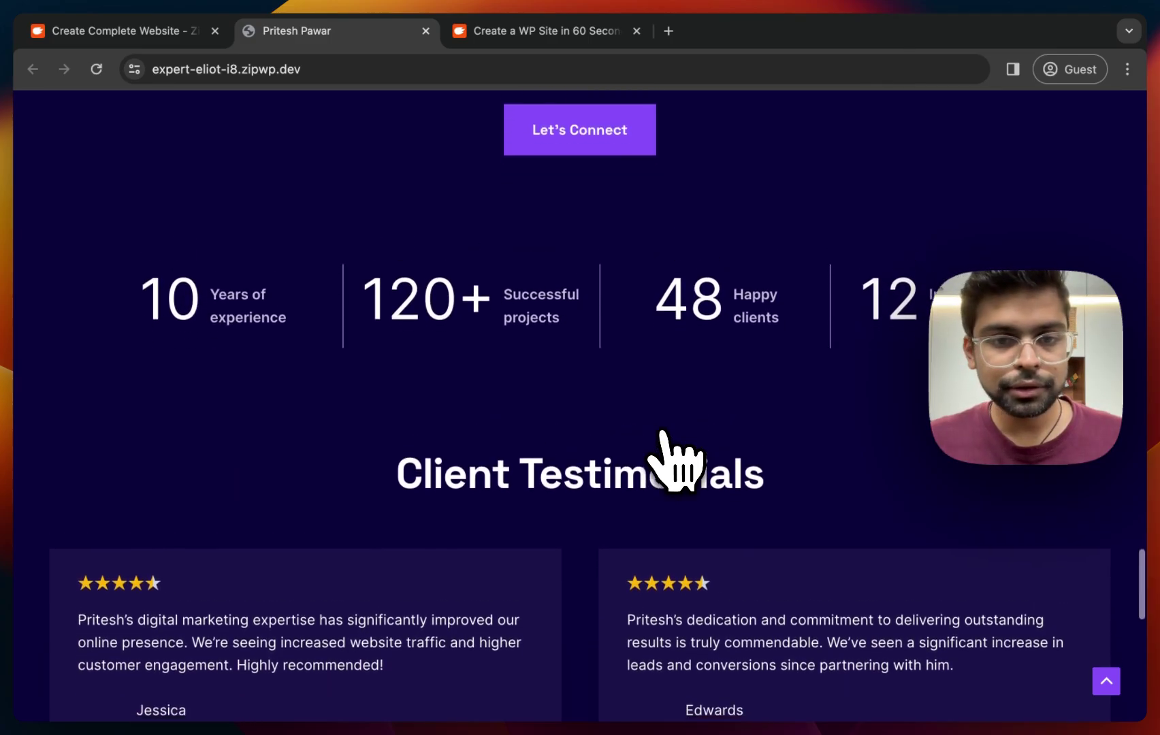
scroll(673, 459, "down", 10)
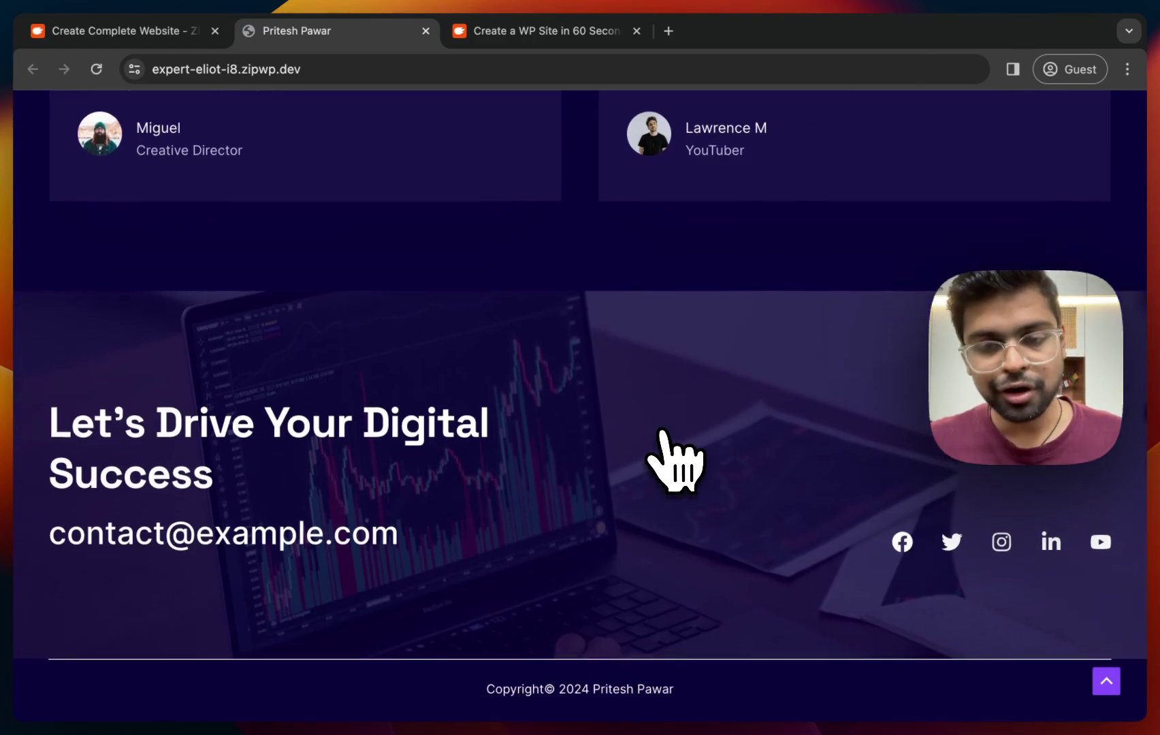
scroll(674, 459, "up", 1)
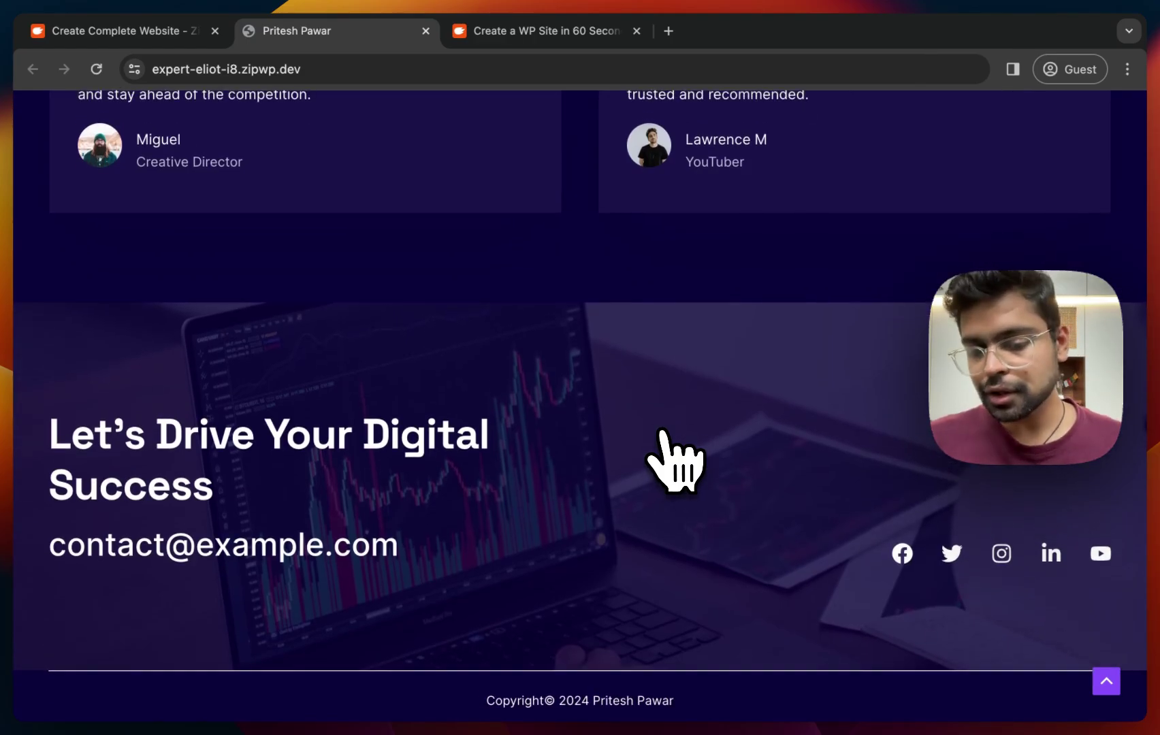
scroll(674, 459, "up", 5)
scroll(674, 459, "up", 20)
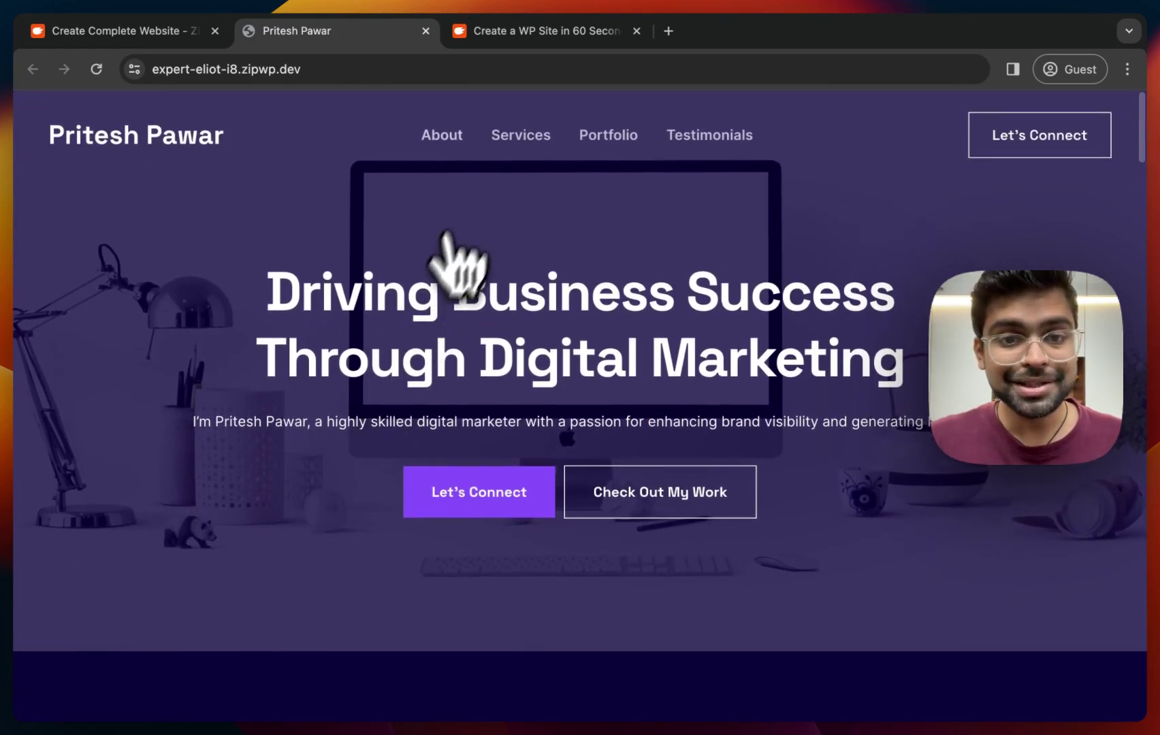
left_click(512, 142)
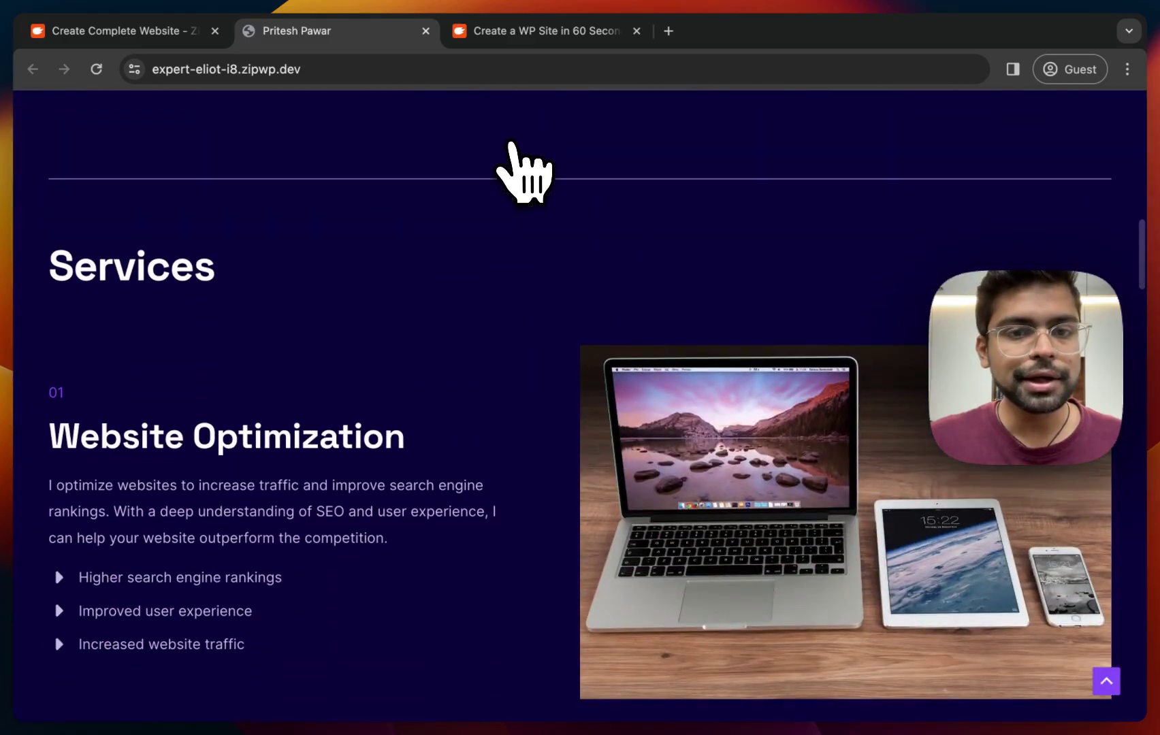
scroll(512, 142, "up", 15)
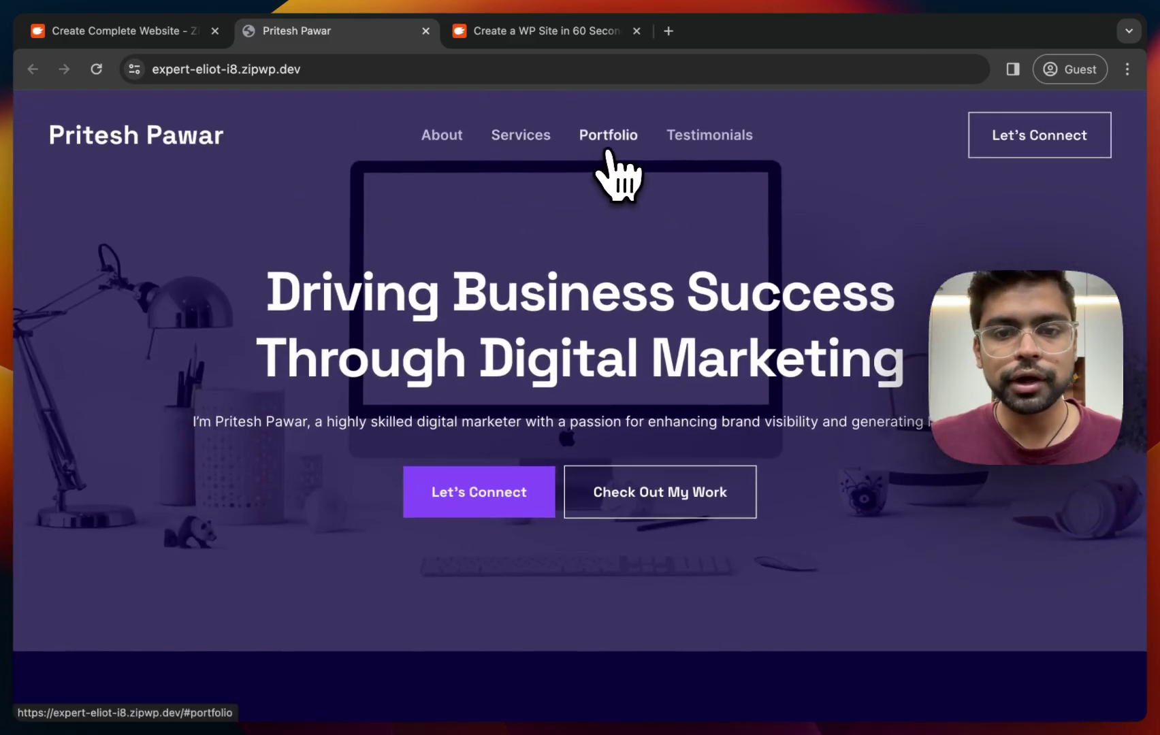
left_click(608, 156)
scroll(609, 151, "up", 15)
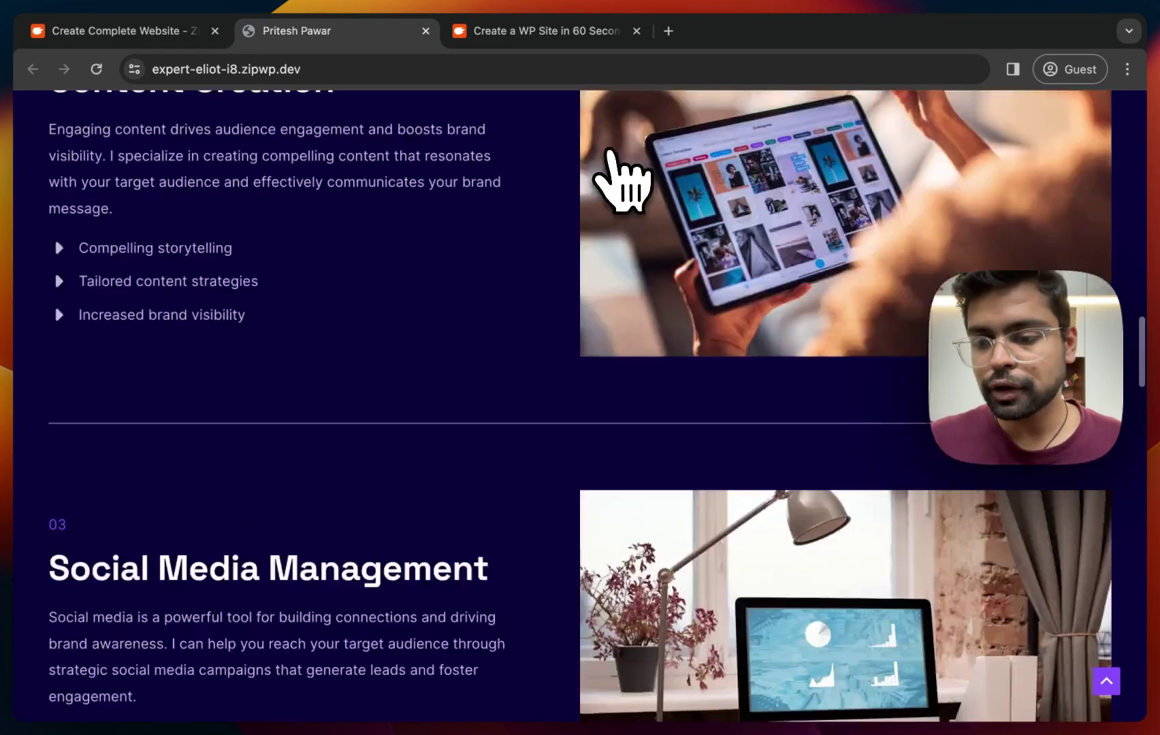